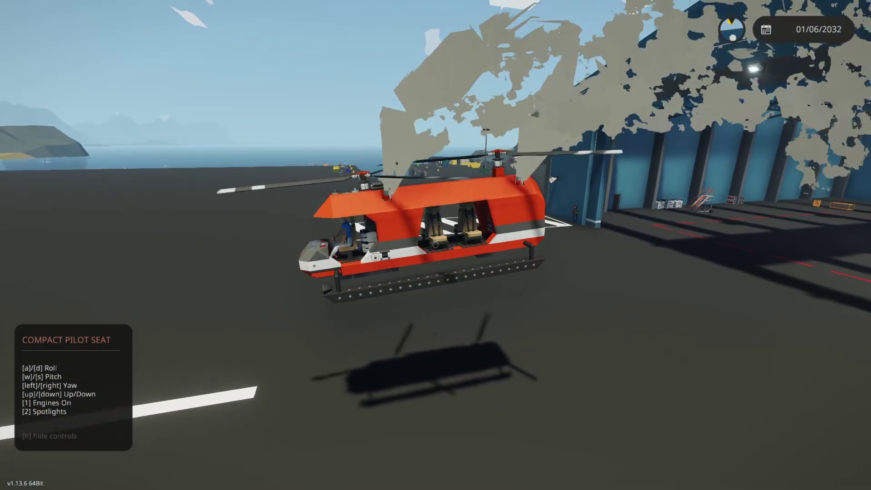
# Yaw the hovering tandem-rotor helicopter above the airfield
pyautogui.press('Right')
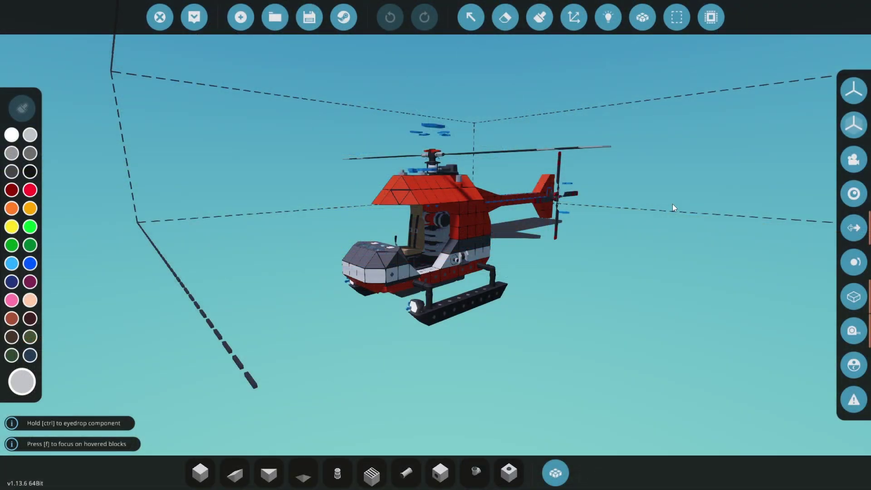
# View the single-rotor helicopter from its side in the editor and spawn it into the world
pyautogui.scroll(1, 677, 247)
pyautogui.press('d')
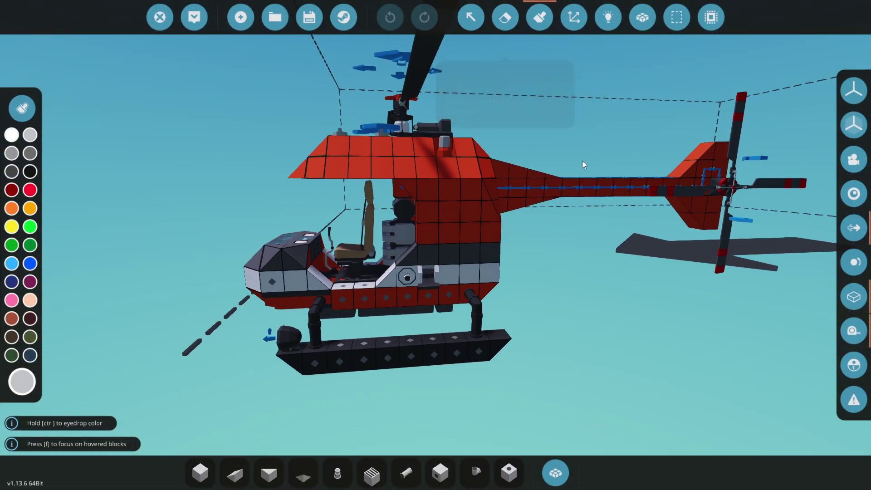
pyautogui.moveTo(612, 198); pyautogui.dragTo(615, 199)
pyautogui.click(200, 29)
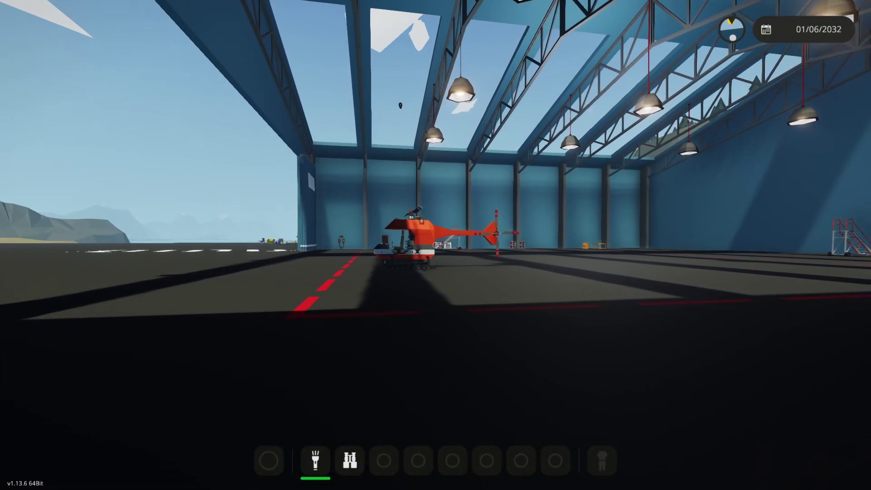
# Walk to the spawned single-rotor helicopter, board its pilot seat, switch on the engines and change to the outside view
pyautogui.press('w')
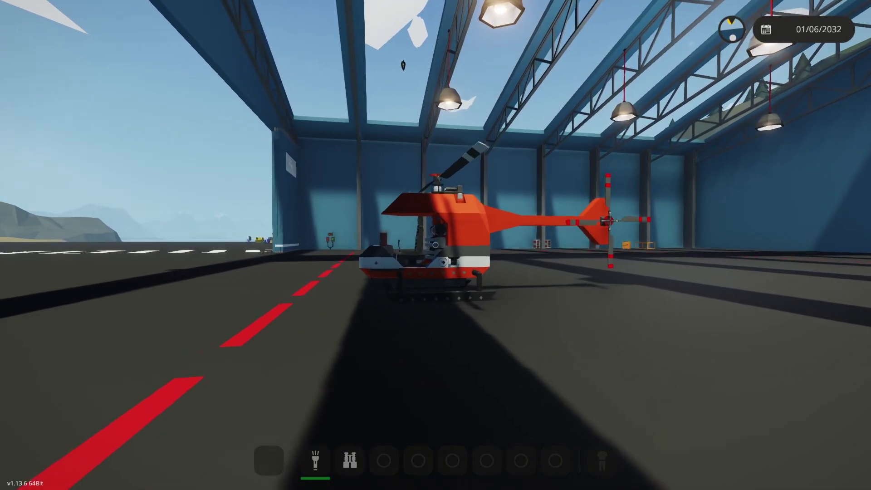
pyautogui.press('f')
pyautogui.press('1')
pyautogui.press('Tab')
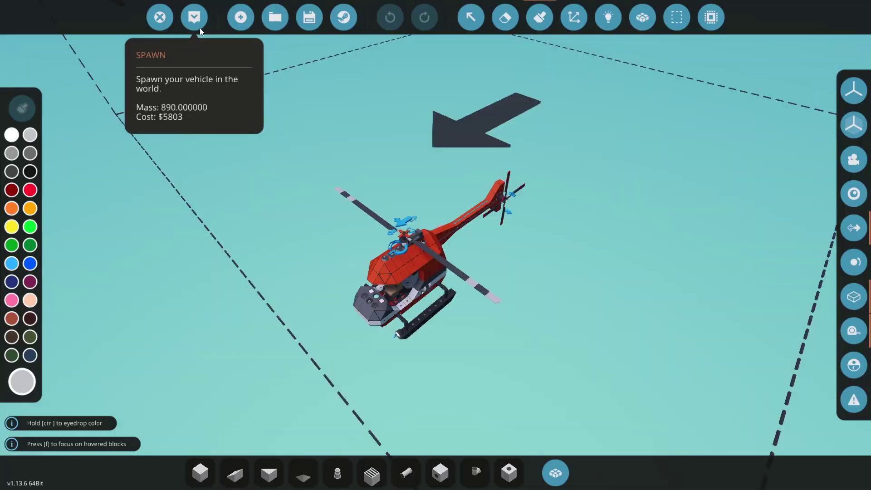
# Delete the tail rotor, the tail fin and the tail boom from the helicopter in the editor
pyautogui.scroll(5, 564, 299)
pyautogui.moveTo(564, 300); pyautogui.dragTo(729, 292)
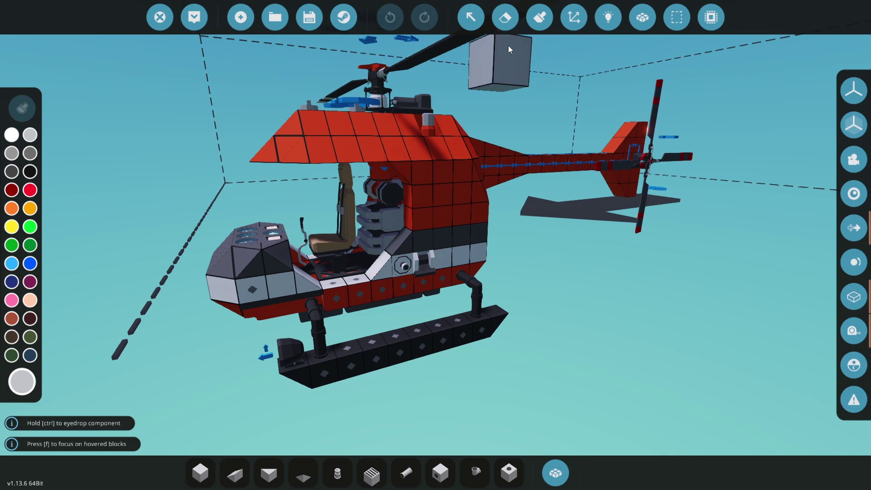
pyautogui.click(470, 16)
pyautogui.click(269, 311)
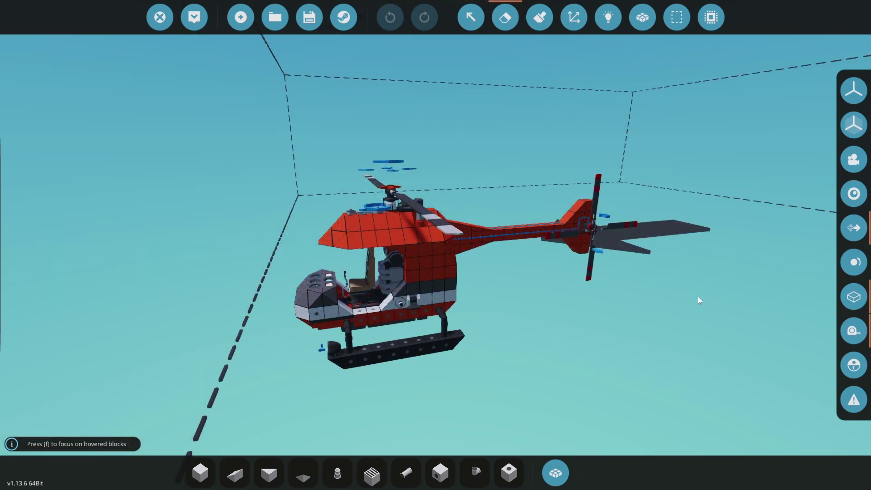
pyautogui.scroll(5, 677, 292)
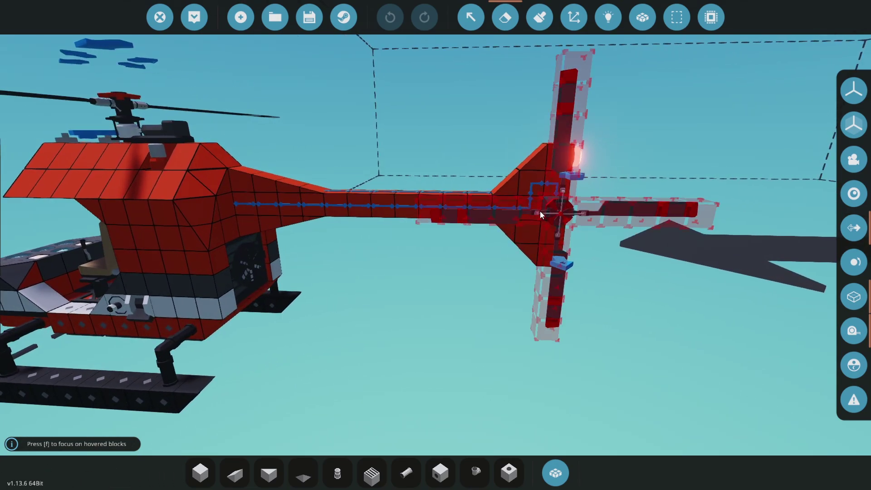
pyautogui.click(549, 200)
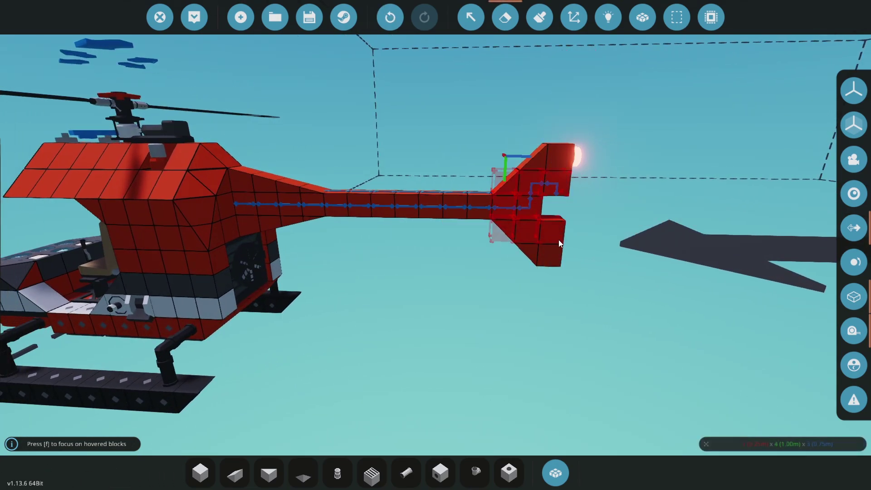
pyautogui.click(536, 245)
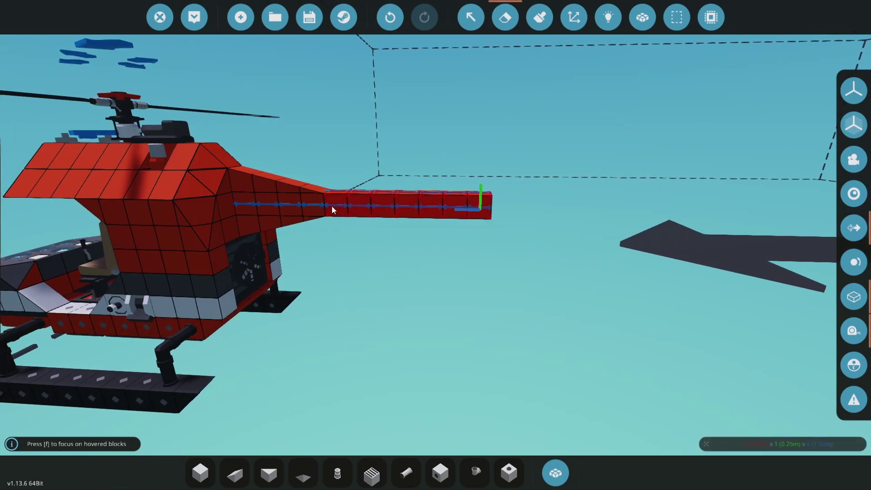
pyautogui.press('a')
# Show the logic connections and remove the leftover tail drive components behind the fuselage
pyautogui.click(608, 18)
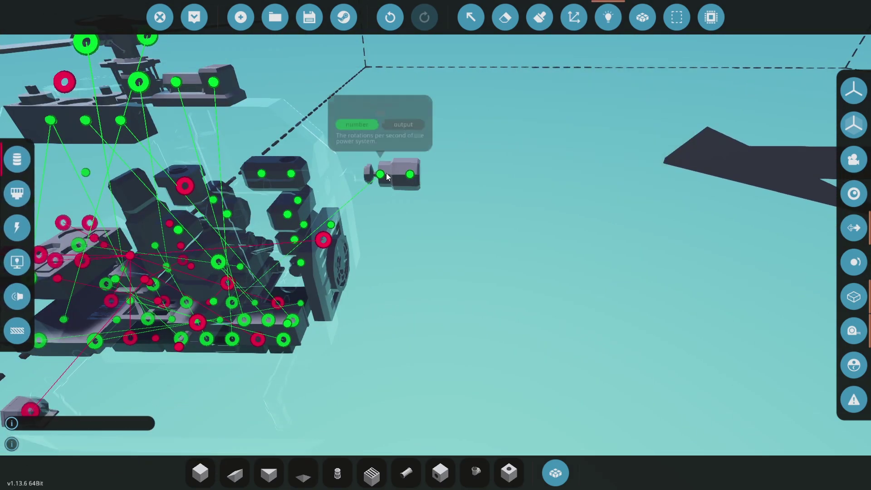
pyautogui.press('2')
pyautogui.press('s')
pyautogui.moveTo(500, 223); pyautogui.dragTo(561, 234)
pyautogui.press('w')
pyautogui.moveTo(563, 290); pyautogui.dragTo(479, 244)
pyautogui.press('w')
pyautogui.press('w')
pyautogui.press('s')
pyautogui.scroll(-4, 703, 284)
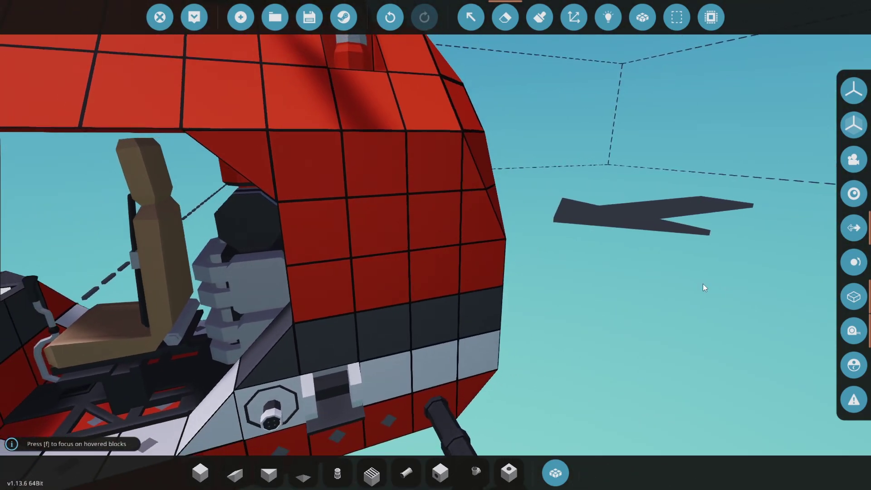
# Clear the old selection and make a new one around the engine behind the pilot seat, expanded upward and rearward
pyautogui.click(686, 22)
pyautogui.press('a')
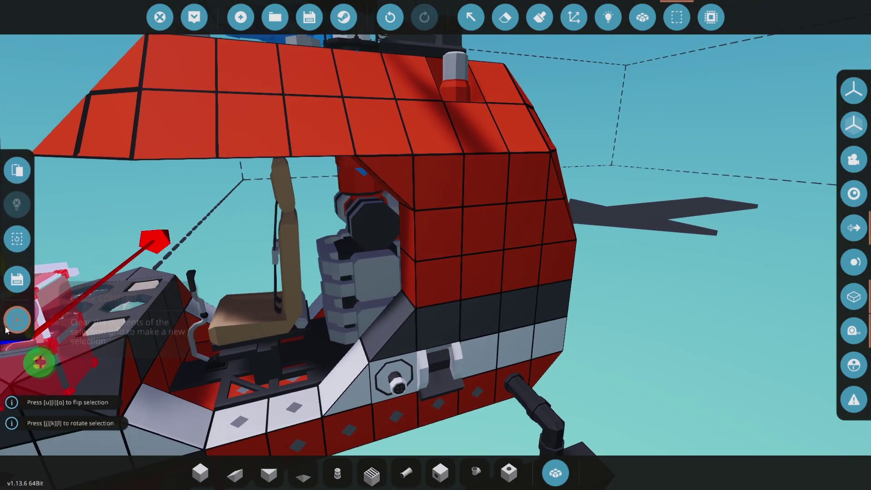
pyautogui.click(16, 319)
pyautogui.keyDown('shift'); pyautogui.click(352, 299); pyautogui.keyUp('shift')
pyautogui.click(15, 191)
pyautogui.moveTo(359, 192); pyautogui.dragTo(354, 99)
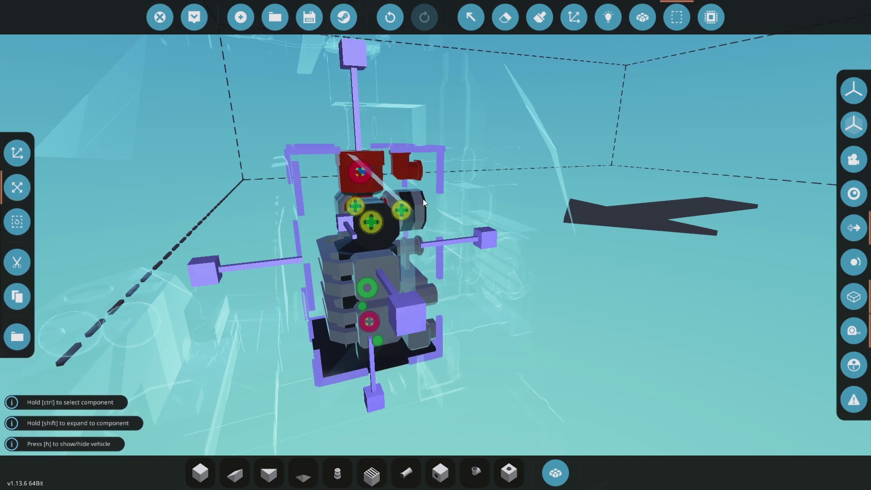
pyautogui.moveTo(464, 240); pyautogui.dragTo(614, 222)
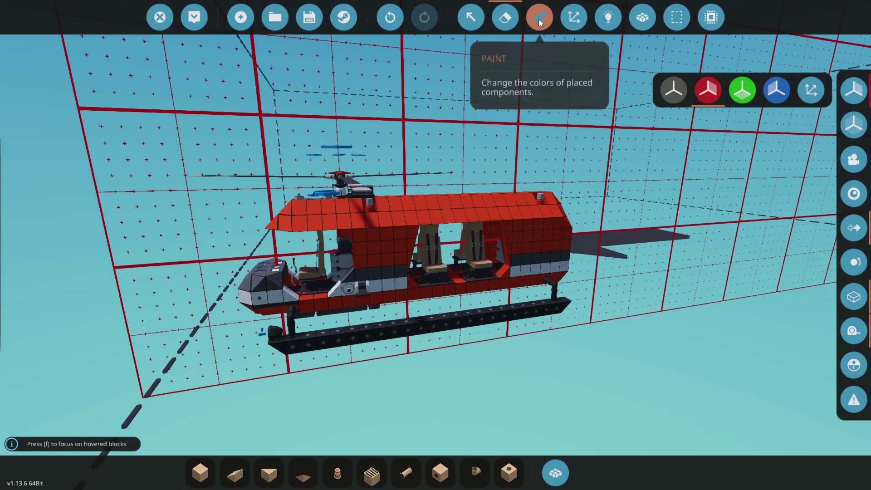
# Pick up the fuselage's orange-red as the paint color and inspect the passenger cabin and the rear engine bay
pyautogui.click(539, 19)
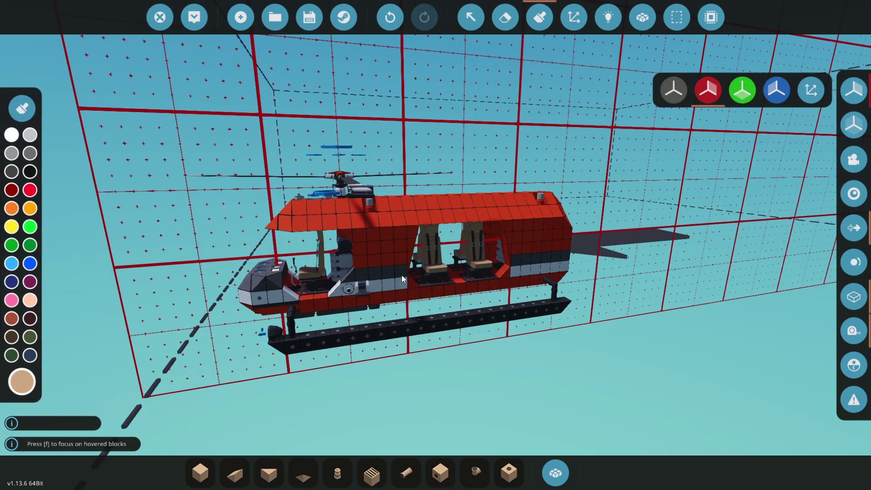
pyautogui.scroll(5, 401, 272)
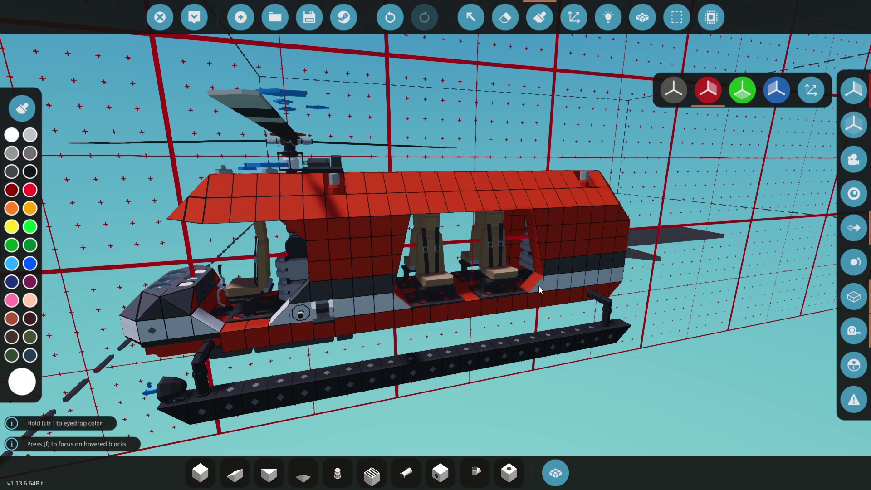
pyautogui.scroll(5, 554, 259)
pyautogui.keyDown('ctrl'); pyautogui.click(603, 293); pyautogui.keyUp('ctrl')
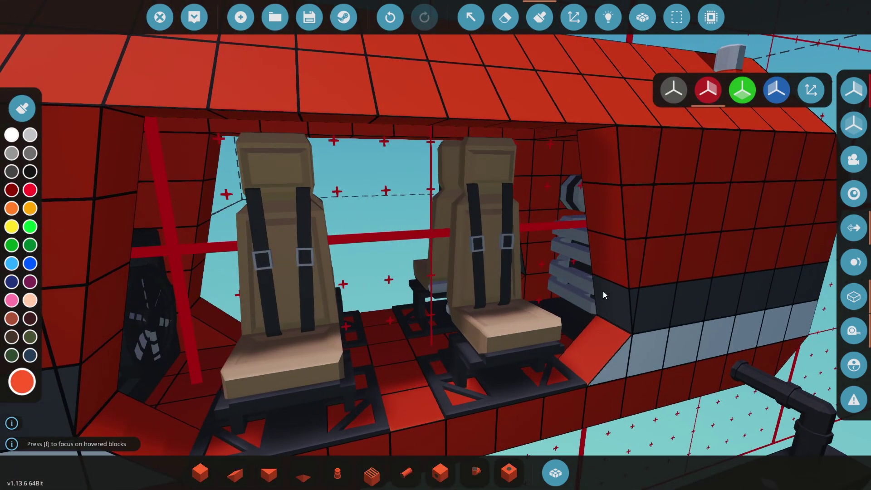
pyautogui.scroll(4, 604, 292)
pyautogui.scroll(4, 435, 245)
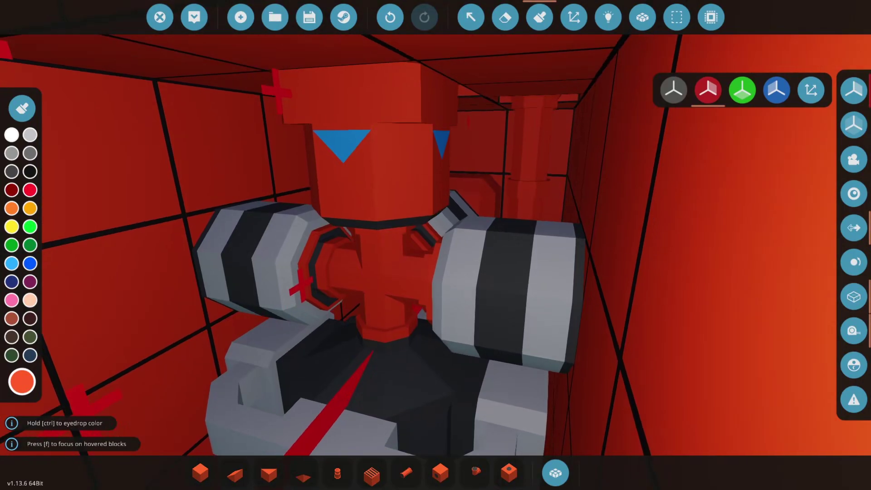
pyautogui.scroll(-4, 436, 245)
pyautogui.scroll(-10, 184, 141)
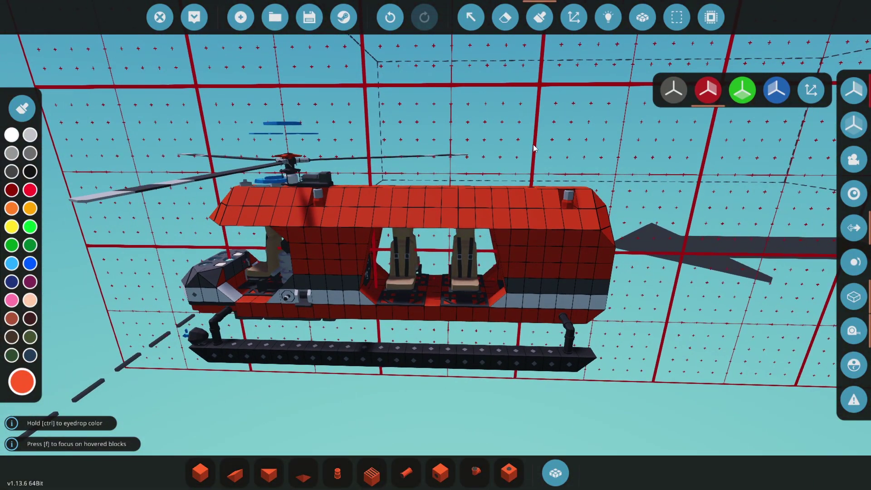
# Turn off mirror symmetry and build a short orange-red pipe-block tower over the rear roof opening
pyautogui.click(686, 96)
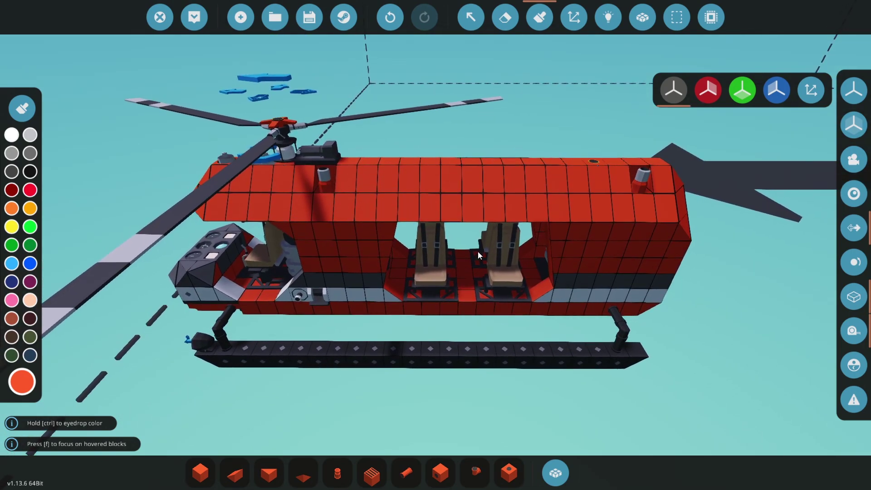
pyautogui.moveTo(364, 141); pyautogui.dragTo(370, 191)
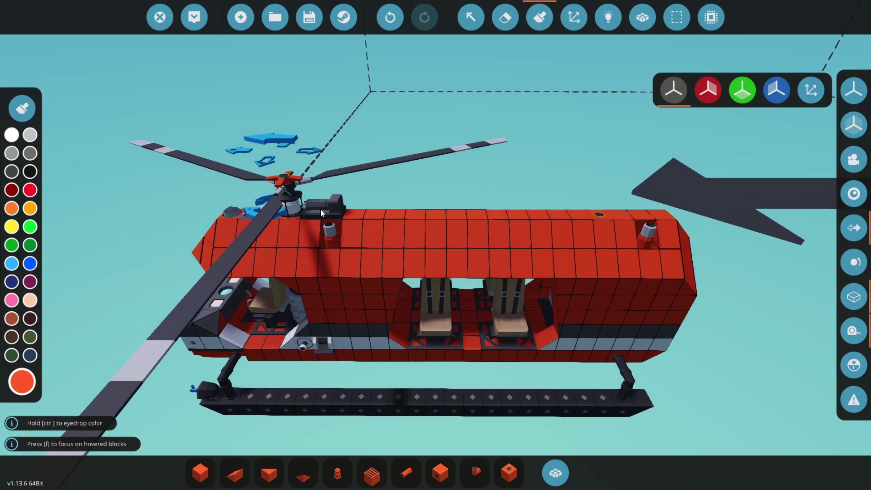
pyautogui.click(407, 473)
pyautogui.click(441, 473)
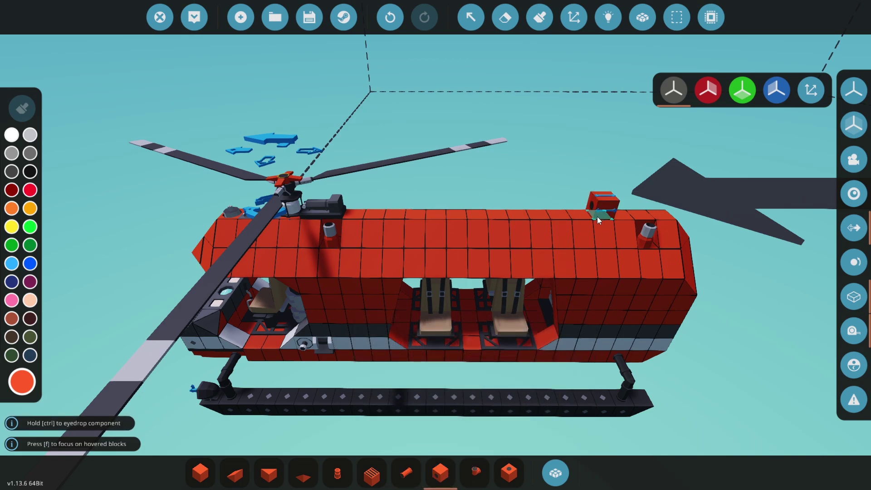
# Copy the front main rotor and place it upright on top of the rear roof tower
pyautogui.keyDown('ctrl'); pyautogui.click(287, 185); pyautogui.keyUp('ctrl')
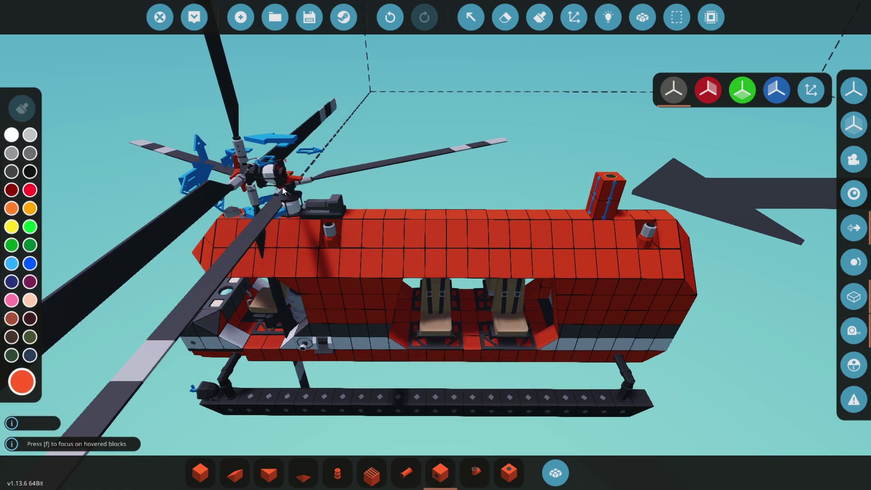
pyautogui.keyDown('shift'); pyautogui.click(611, 190); pyautogui.keyUp('shift')
pyautogui.click(609, 196)
pyautogui.moveTo(569, 291); pyautogui.dragTo(567, 293)
pyautogui.scroll(-2, 639, 328)
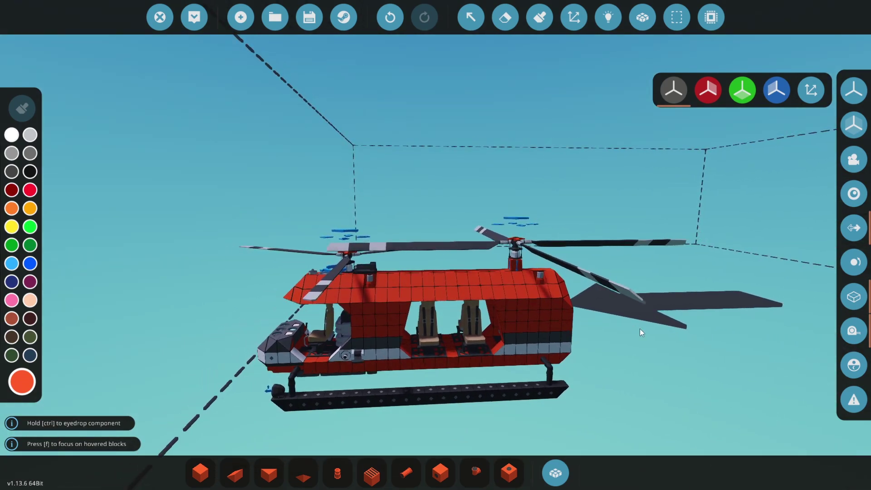
pyautogui.moveTo(658, 269); pyautogui.dragTo(655, 212)
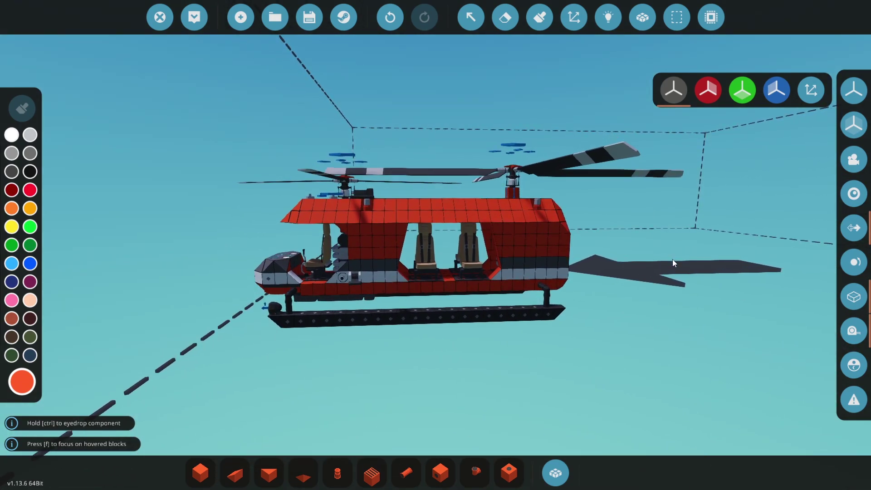
# Check the rear rotor's properties and examine the space its blades occupy next to the front rotor
pyautogui.moveTo(671, 261); pyautogui.dragTo(665, 274)
pyautogui.click(510, 200)
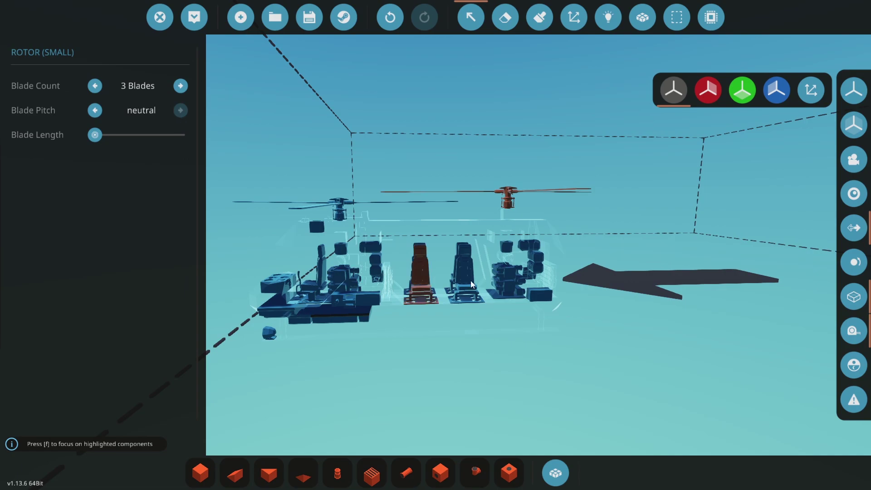
pyautogui.press('2')
pyautogui.moveTo(706, 246)
pyautogui.mouseDown()
pyautogui.moveTo(665, 260)
pyautogui.moveTo(724, 250)
pyautogui.mouseUp()
pyautogui.scroll(3, 666, 260)
pyautogui.scroll(-3, 724, 250)
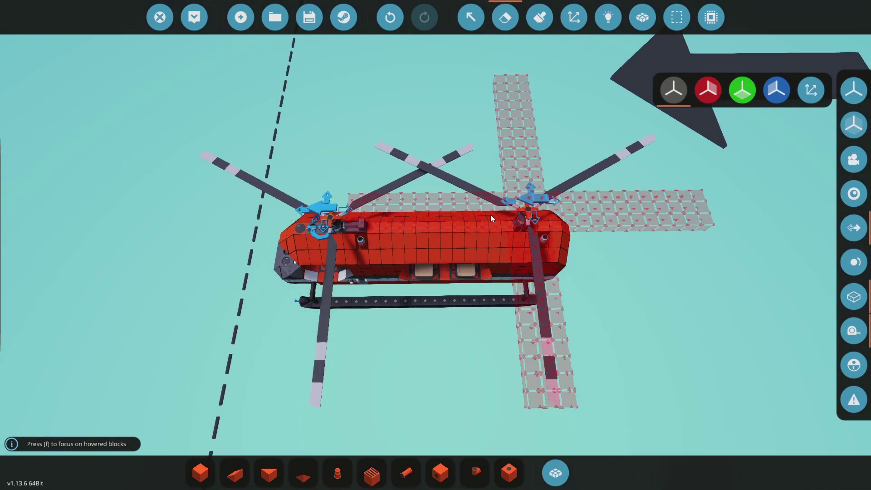
# Spawn the tandem-rotor helicopter, board the pilot seat, switch to the outside view and turn the engines on
pyautogui.click(197, 21)
pyautogui.press('w')
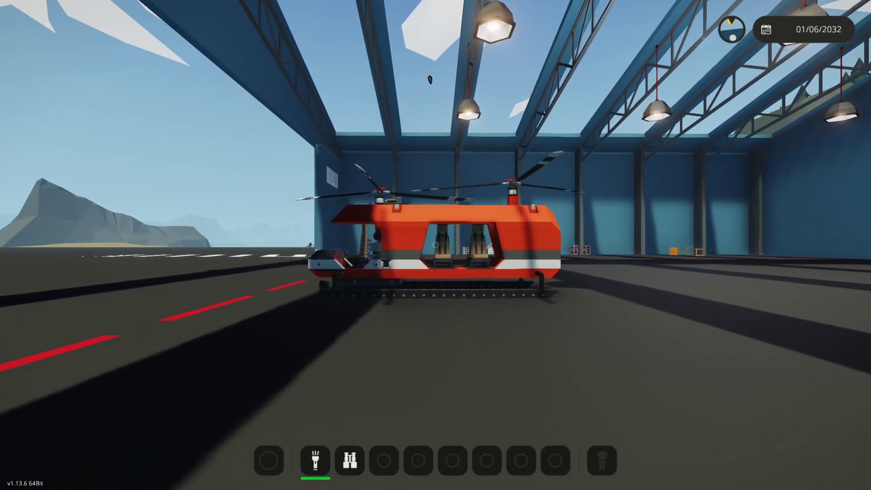
pyautogui.press('f')
pyautogui.press('Tab')
pyautogui.press('1')
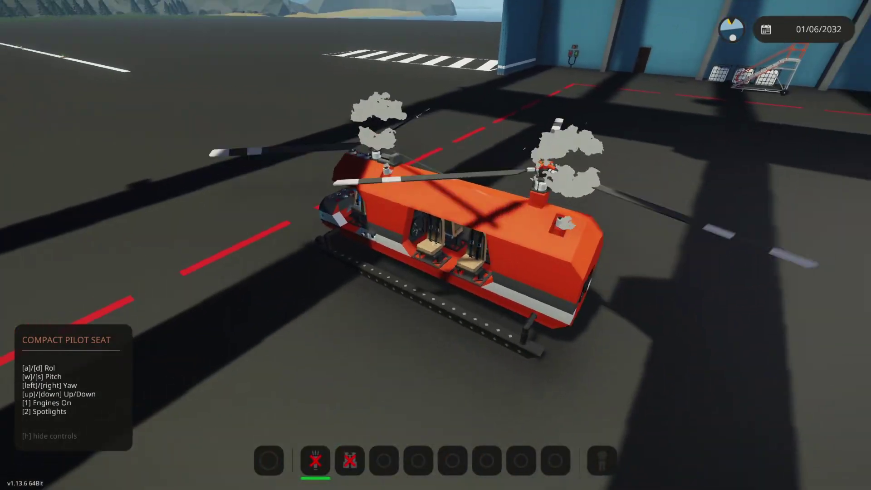
# Lift the tandem-rotor helicopter off the hangar floor and test its yaw to the left
pyautogui.press('Up')
pyautogui.press('Left')
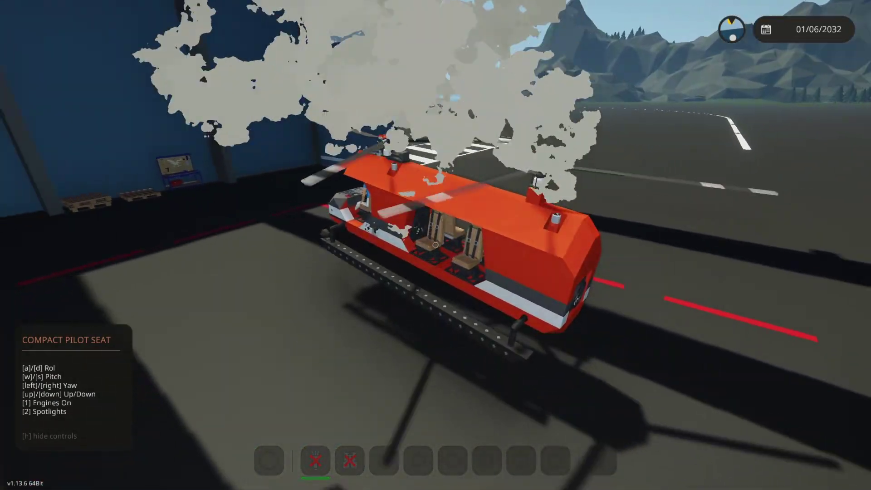
pyautogui.press('Left')
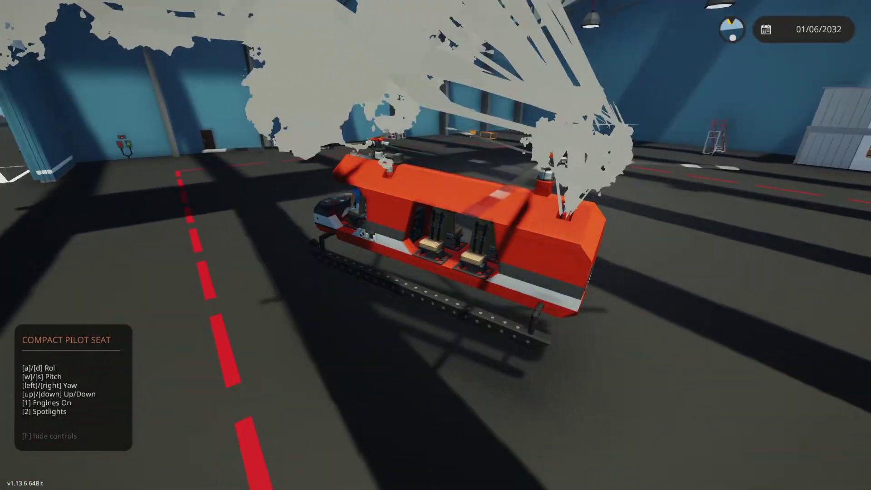
pyautogui.press('Left')
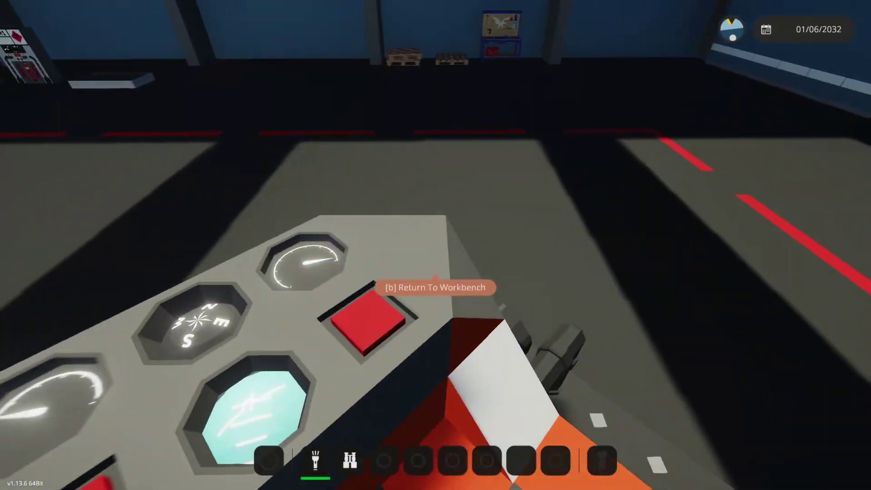
# Leave the pilot seat, return the helicopter to the workbench and view it from above in the editor
pyautogui.press('e')
pyautogui.press('d')
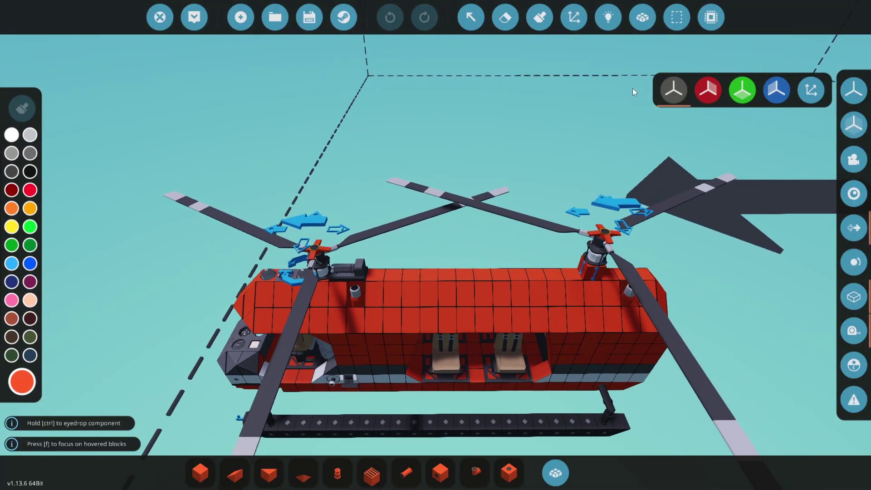
pyautogui.press('s')
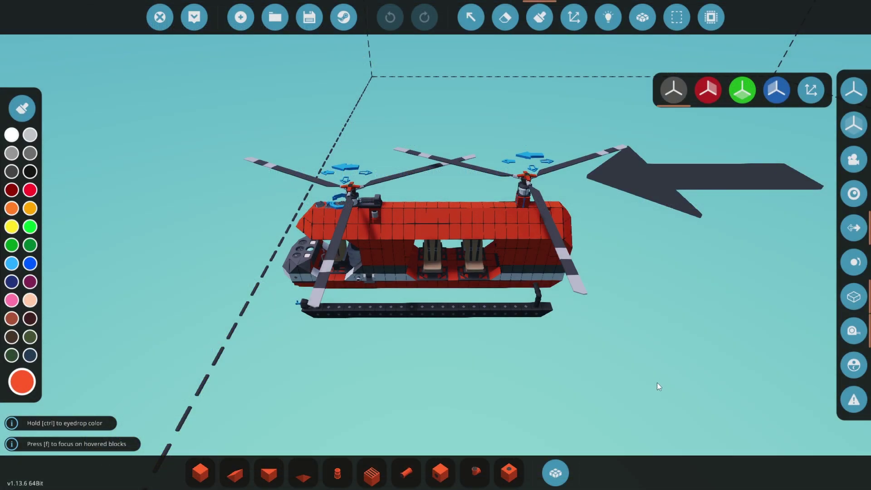
# Cut the rear rotor assembly out of the helicopter into the selection grid and mirror it
pyautogui.press('w')
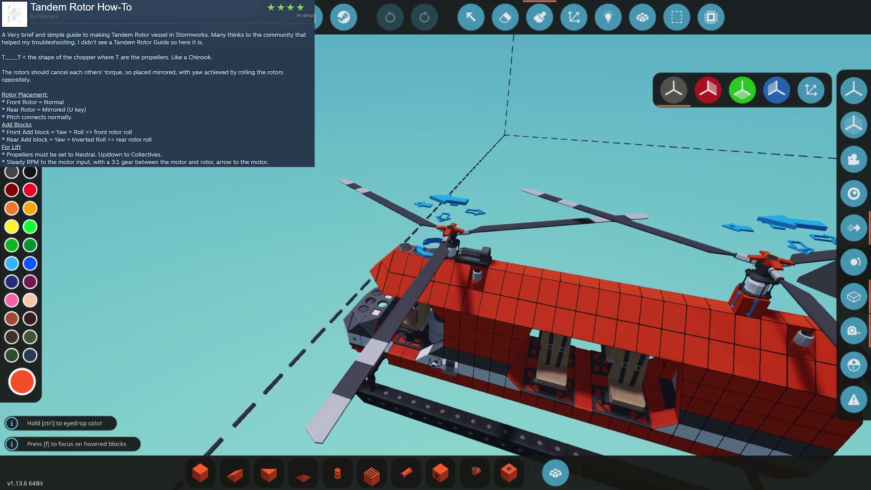
pyautogui.press('s')
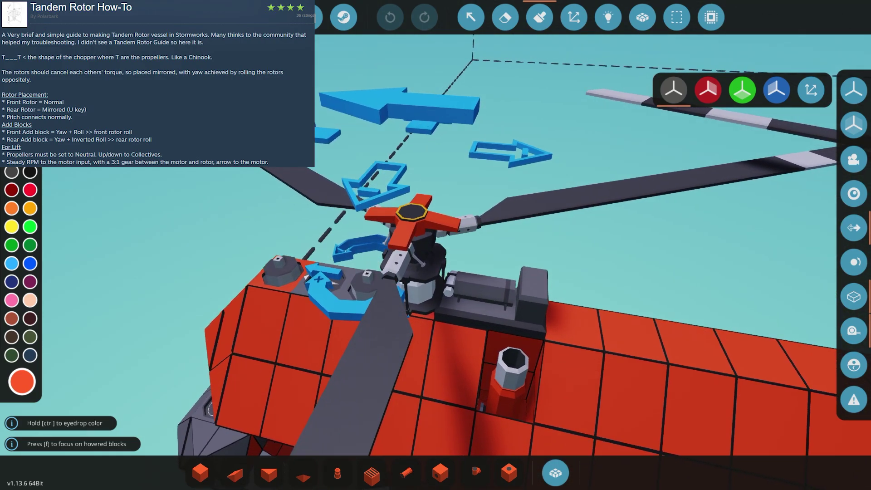
pyautogui.press('d')
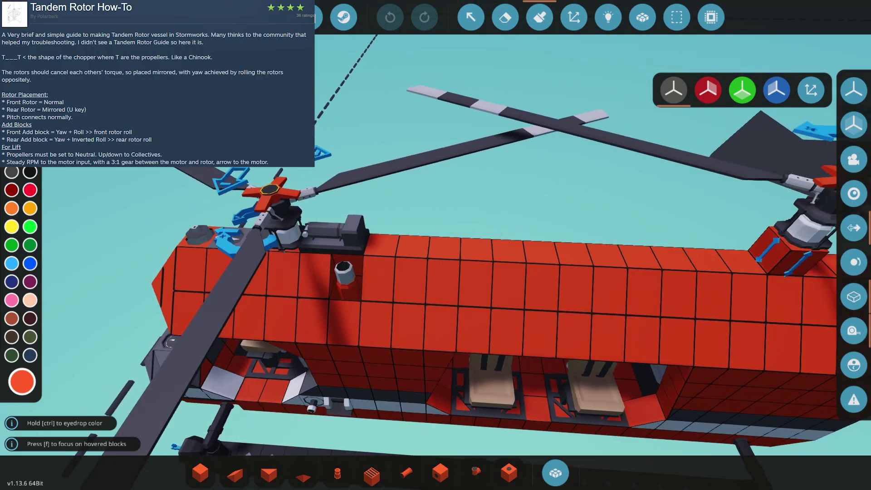
pyautogui.press('a')
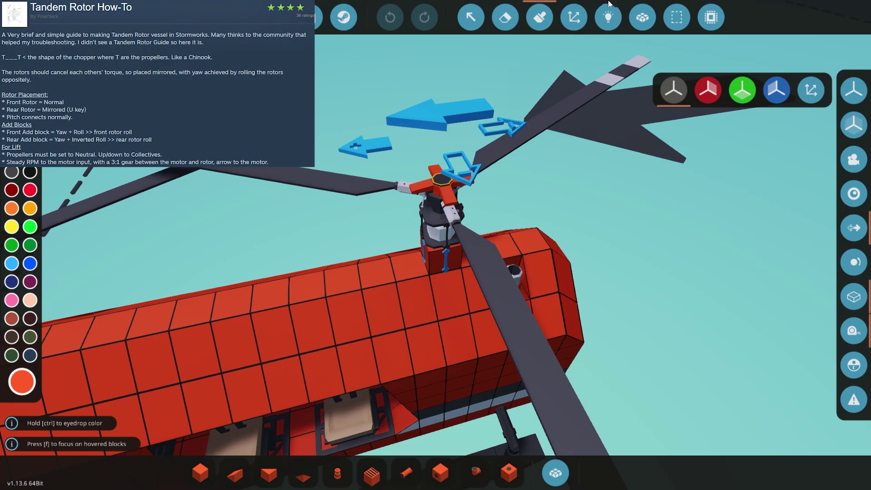
pyautogui.press('s')
pyautogui.click(666, 19)
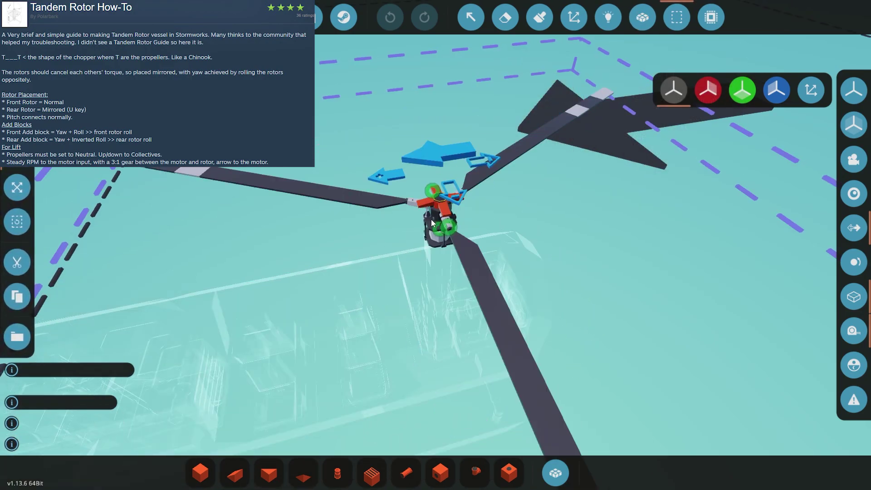
pyautogui.click(16, 271)
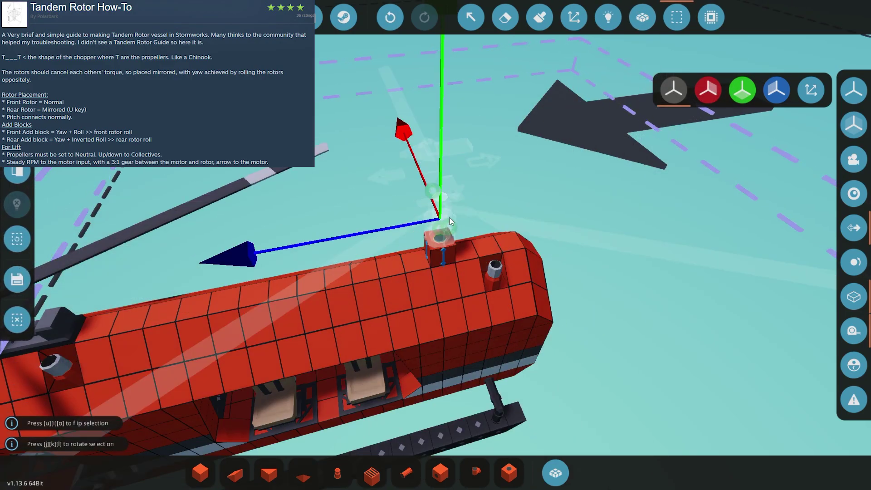
# Paste the mirrored rear rotor back onto its mount and merge it with the helicopter body
pyautogui.moveTo(458, 184); pyautogui.dragTo(390, 237)
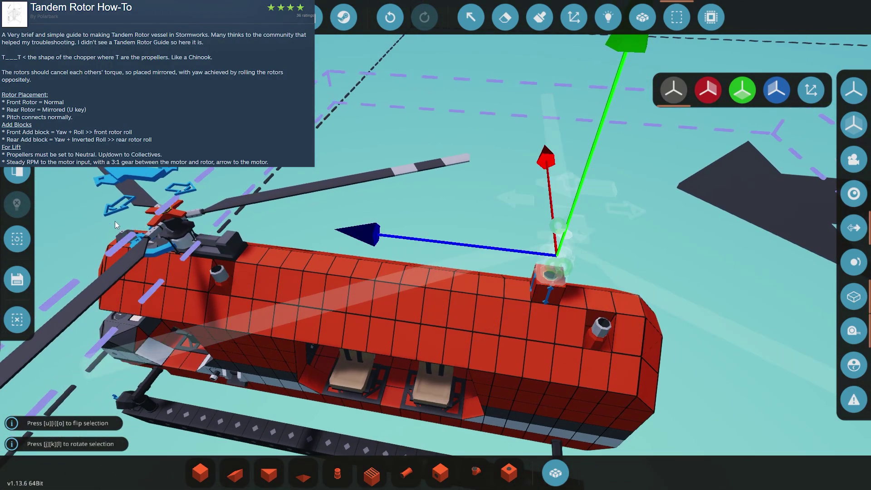
pyautogui.click(18, 171)
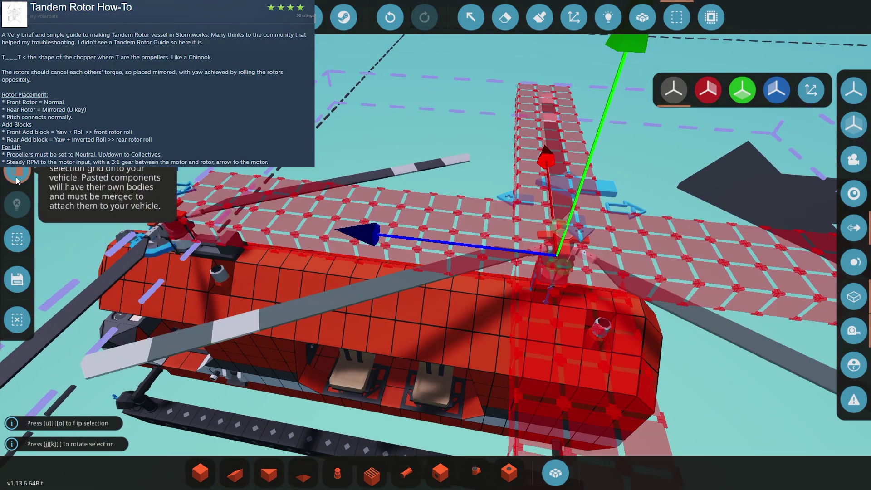
pyautogui.click(642, 18)
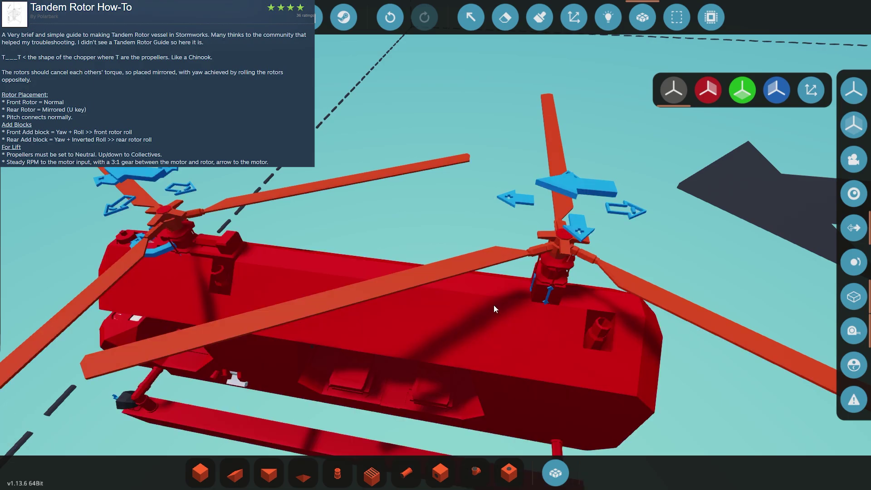
# Connect the cockpit's pitch number output to the Pitch input of the rear rotor
pyautogui.click(614, 20)
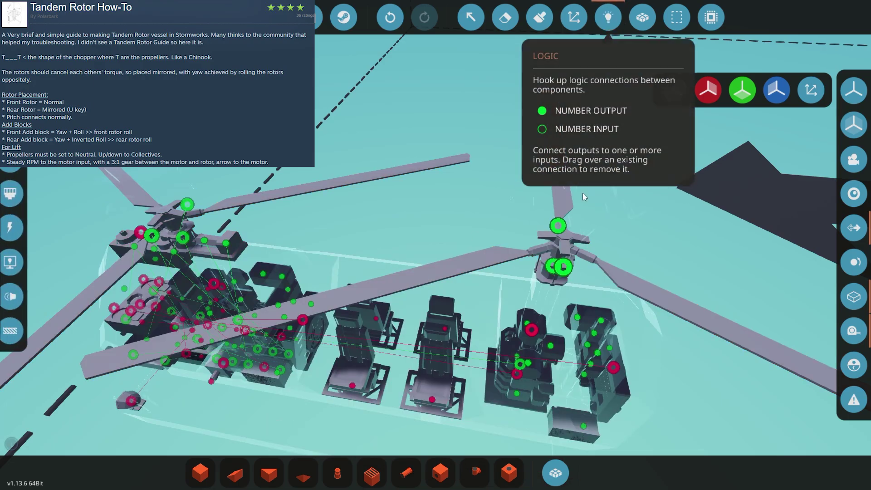
pyautogui.moveTo(460, 301); pyautogui.dragTo(462, 296)
pyautogui.scroll(-3, 477, 273)
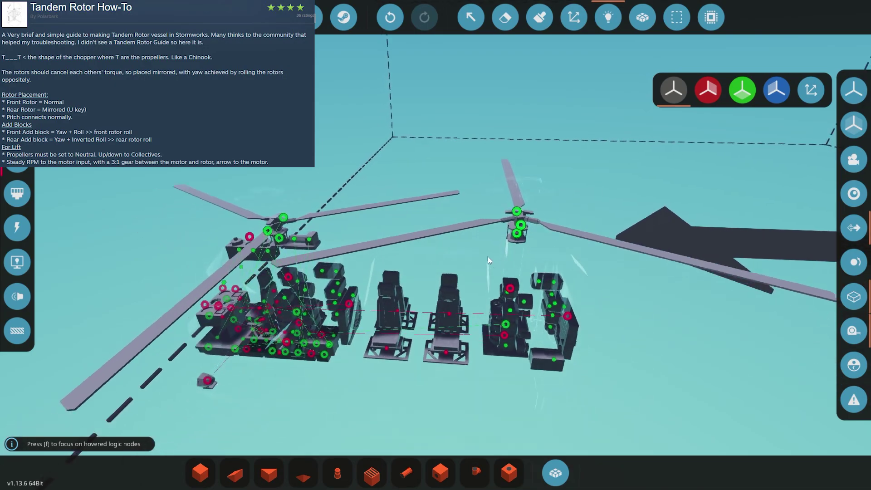
pyautogui.moveTo(489, 254); pyautogui.dragTo(302, 199)
pyautogui.scroll(1, 302, 199)
pyautogui.moveTo(292, 209)
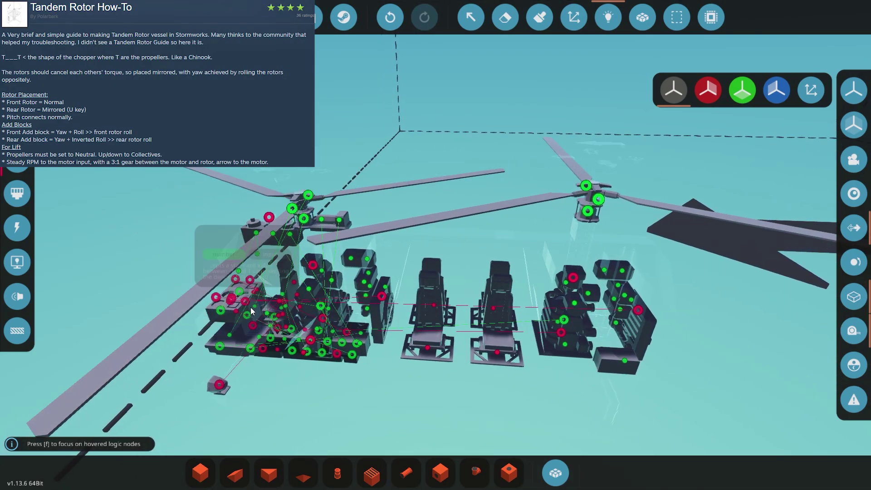
pyautogui.moveTo(255, 306); pyautogui.dragTo(586, 189)
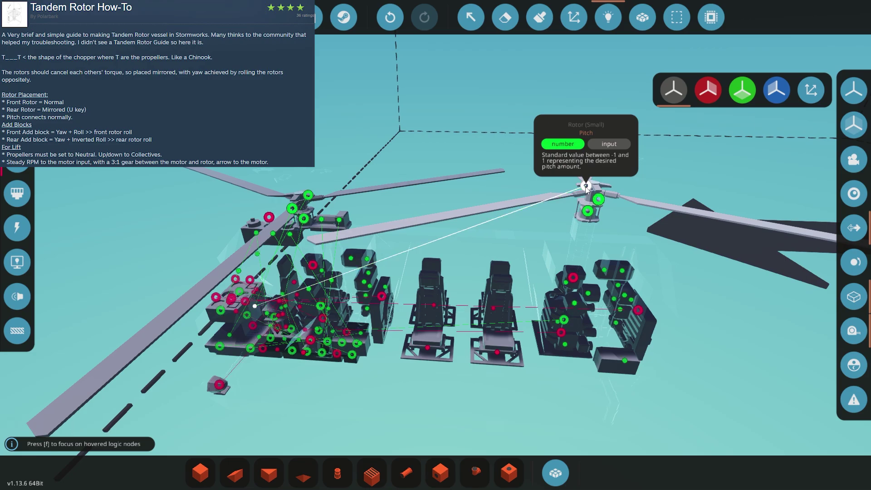
# Place an Empty microcontroller in the opening in the rear fuselage floor and match its grey to the forward belly panel
pyautogui.press('x')
pyautogui.press('w')
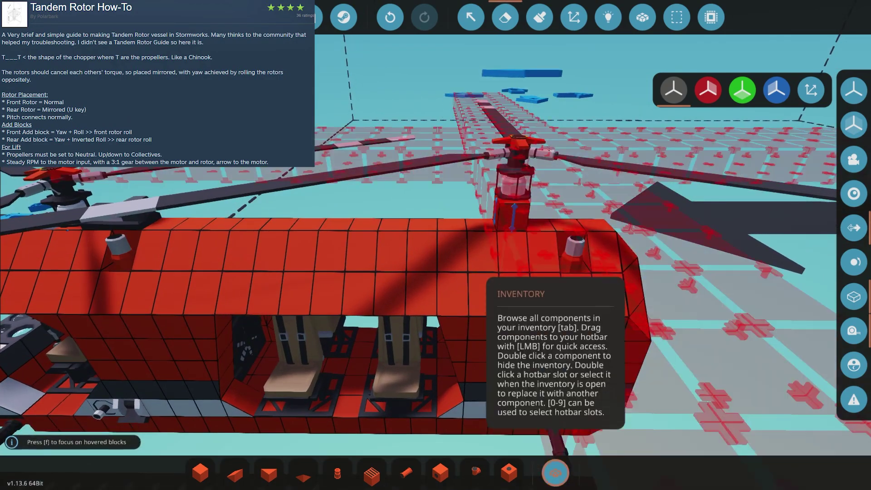
pyautogui.click(569, 476)
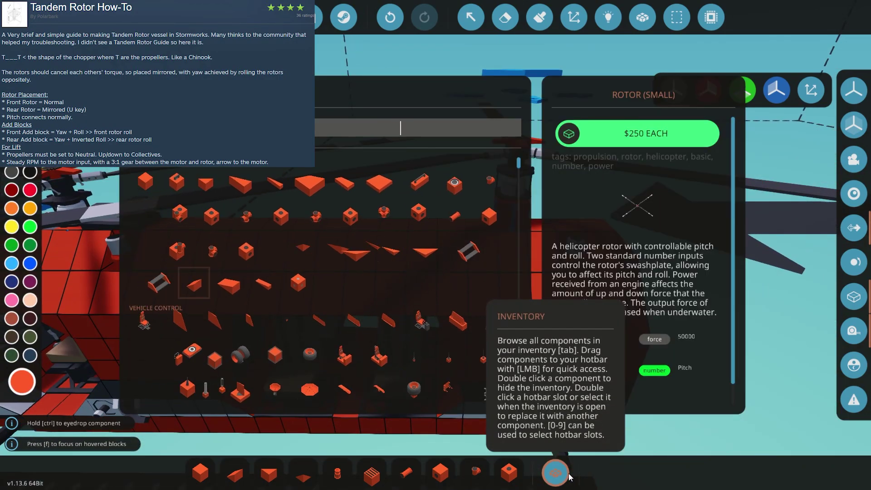
pyautogui.write('emp')
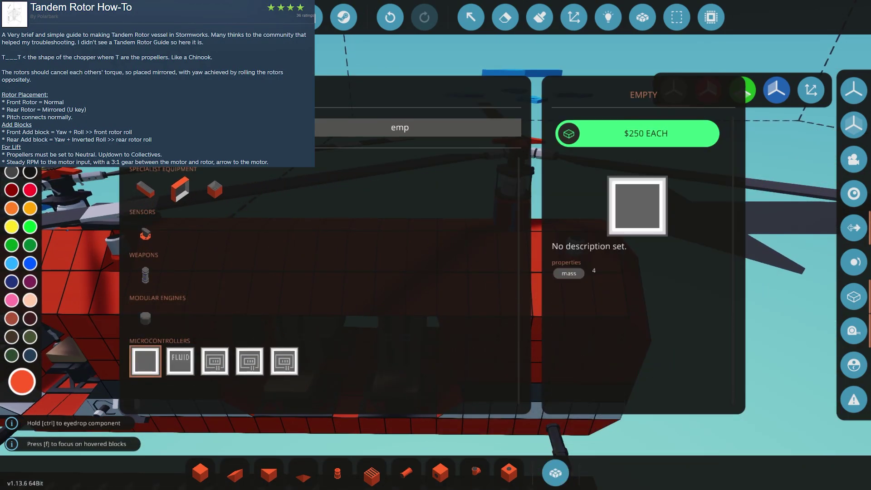
pyautogui.click(12, 154)
pyautogui.click(555, 473)
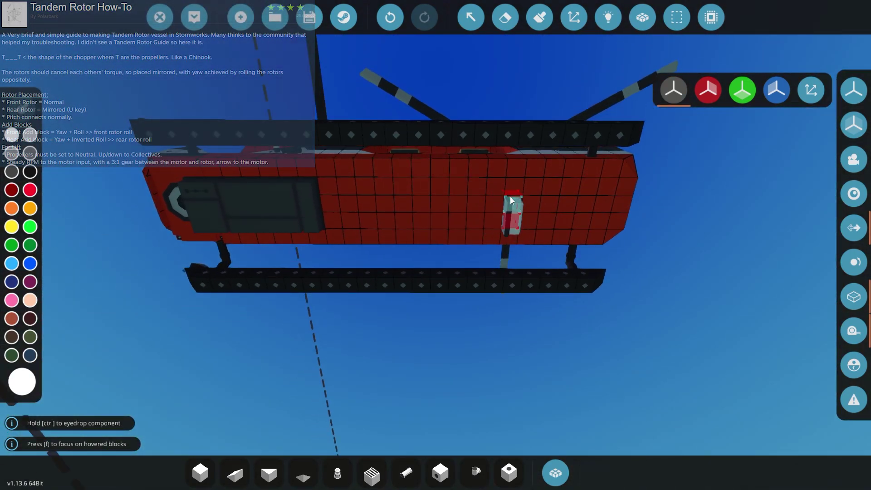
pyautogui.click(510, 197)
pyautogui.keyDown('ctrl'); pyautogui.click(253, 195); pyautogui.keyUp('ctrl')
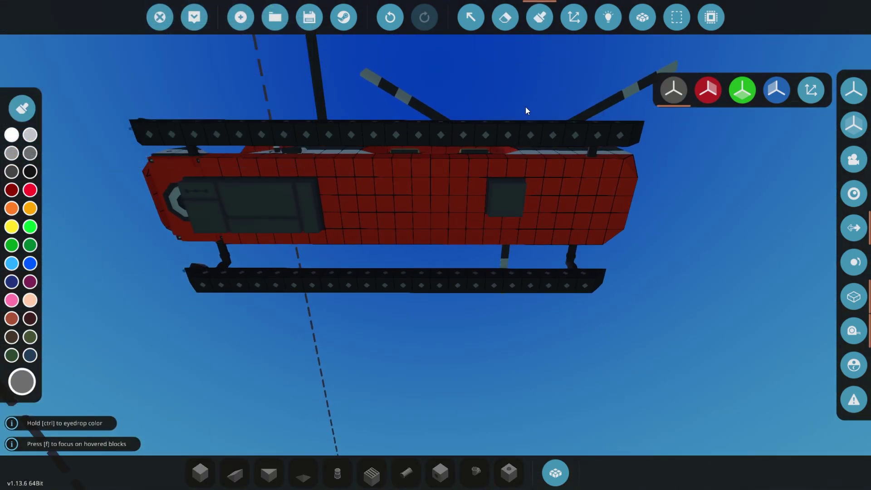
# Open the new microcontroller in the microcontroller editor and name it Tandem Heli MC
pyautogui.click(470, 17)
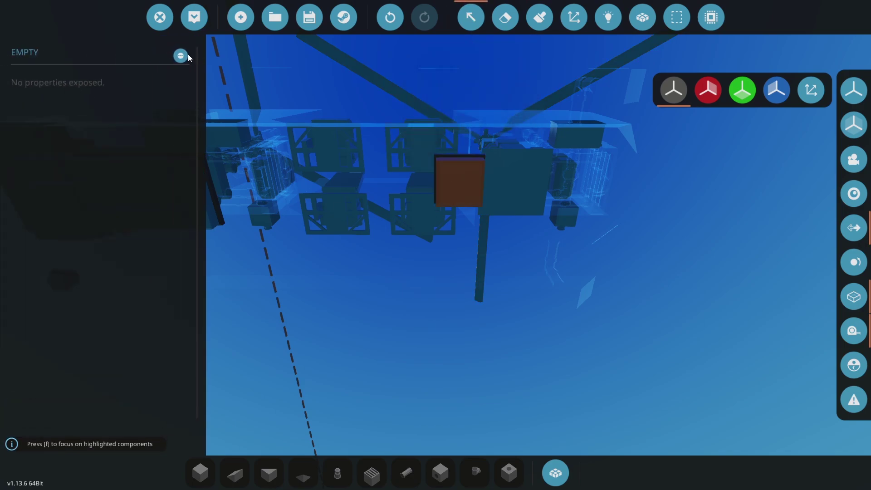
pyautogui.click(180, 56)
pyautogui.click(469, 317)
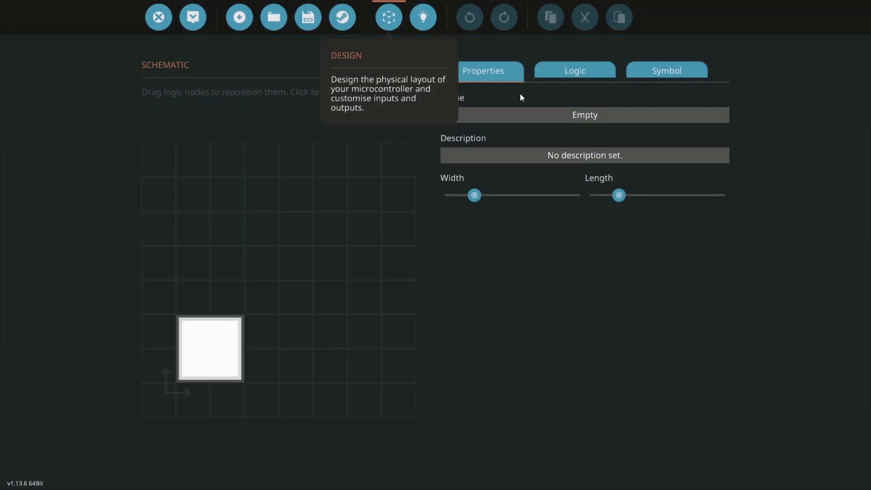
pyautogui.click(522, 116)
pyautogui.write('Ta')
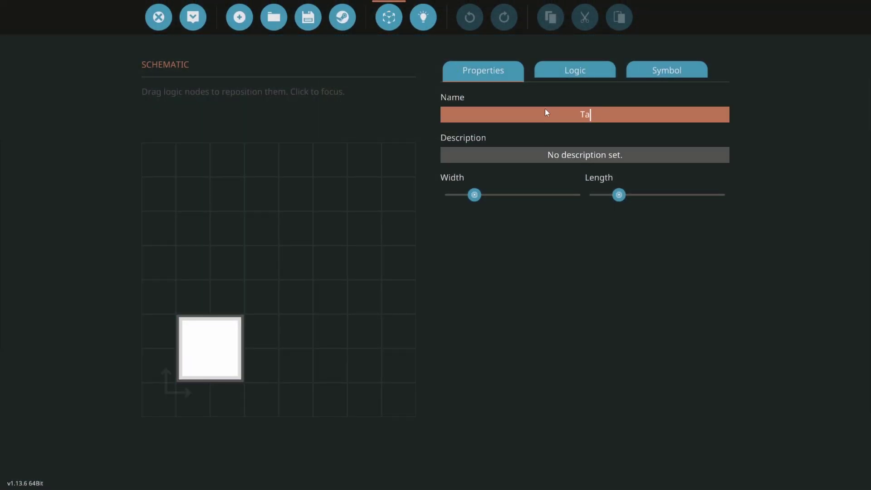
pyautogui.write('ndem Heli MC')
pyautogui.press('Return')
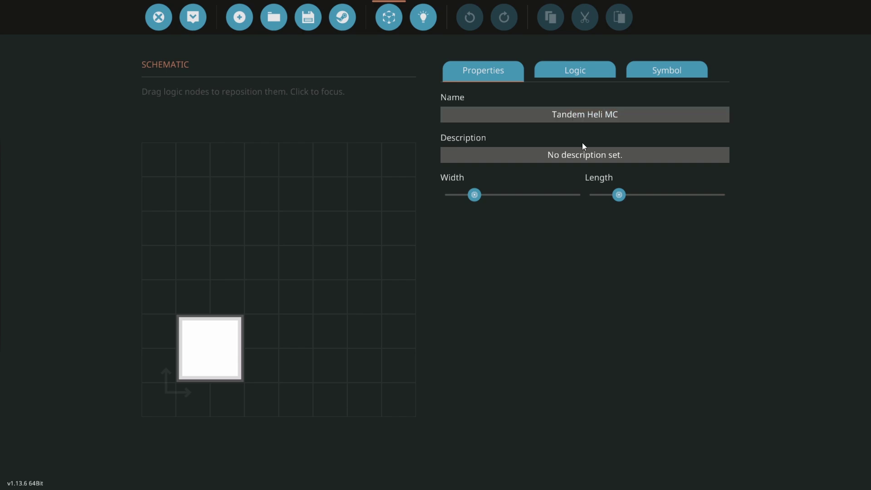
pyautogui.click(601, 155)
# Add a number input node named Yaw to the microcontroller and clear its description
pyautogui.click(564, 70)
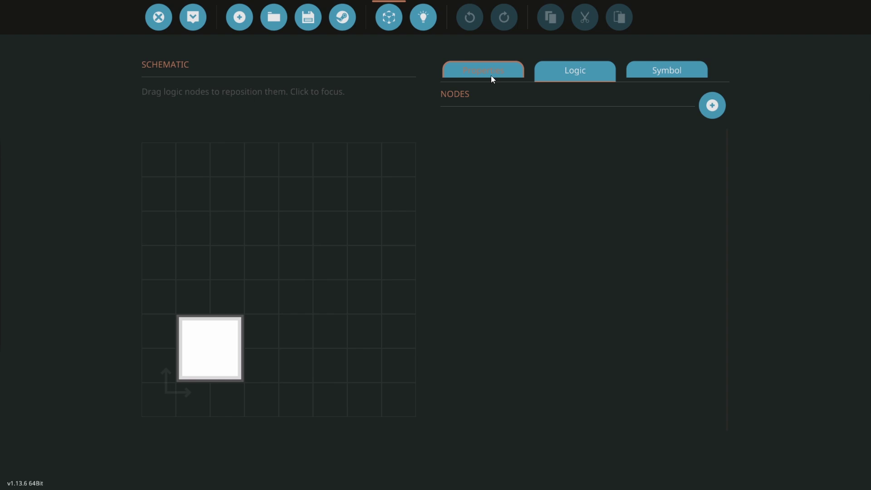
pyautogui.click(718, 109)
pyautogui.click(519, 144)
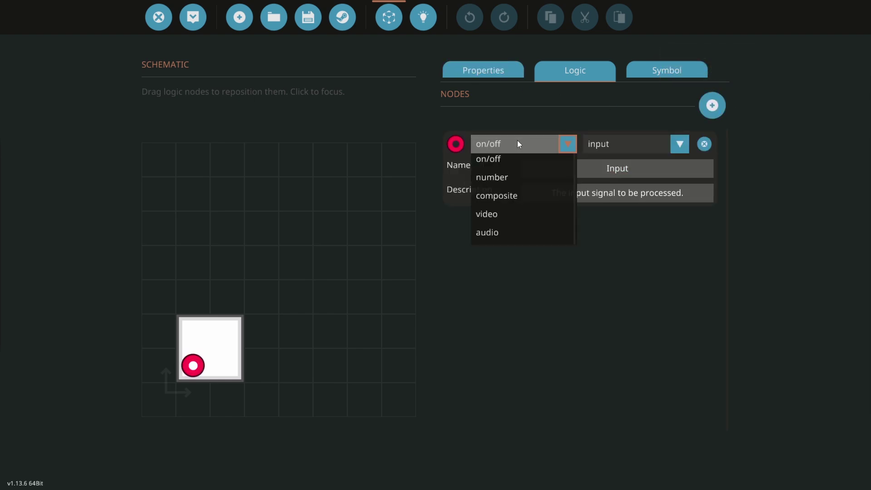
pyautogui.click(497, 178)
pyautogui.click(592, 143)
pyautogui.click(613, 160)
pyautogui.click(570, 168)
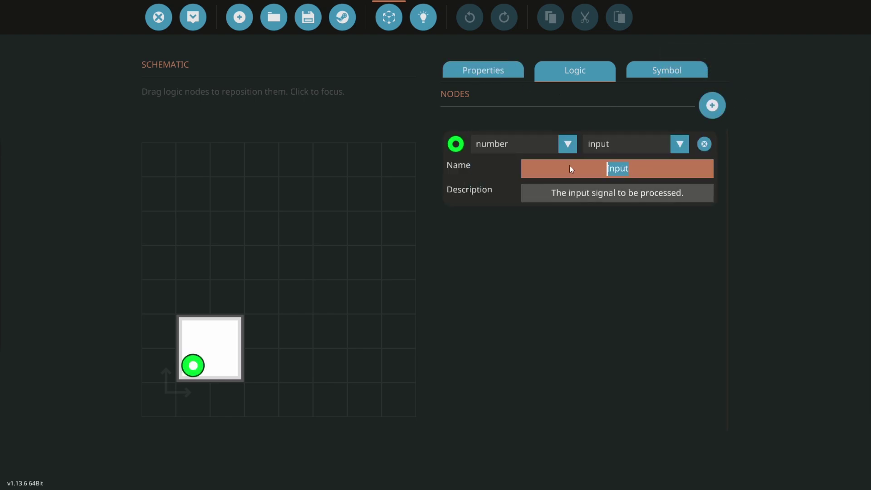
pyautogui.press('BackSpace')
pyautogui.write('Yaw')
pyautogui.click(667, 195)
pyautogui.press('BackSpace')
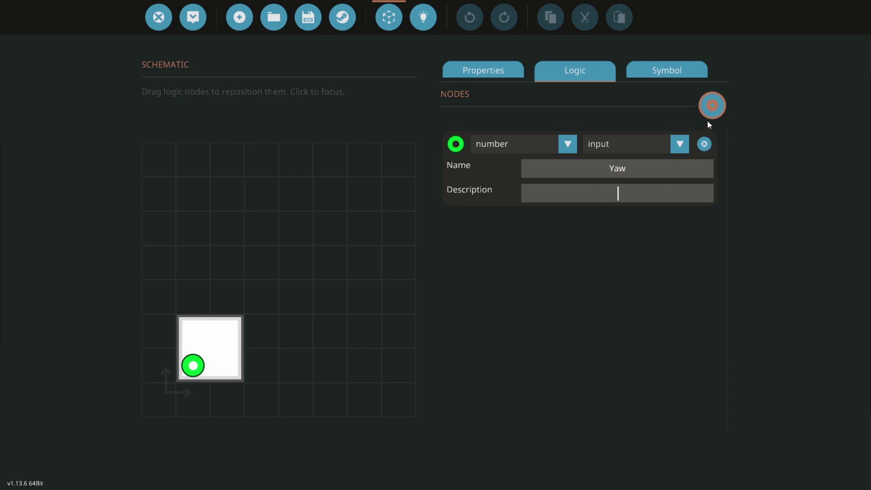
# Add a second number input node named Roll and clear its description
pyautogui.click(707, 117)
pyautogui.click(531, 233)
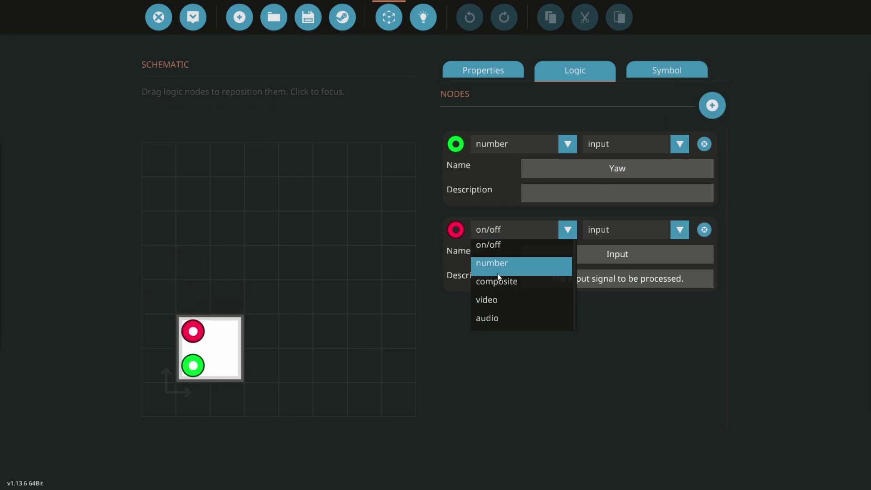
pyautogui.click(499, 266)
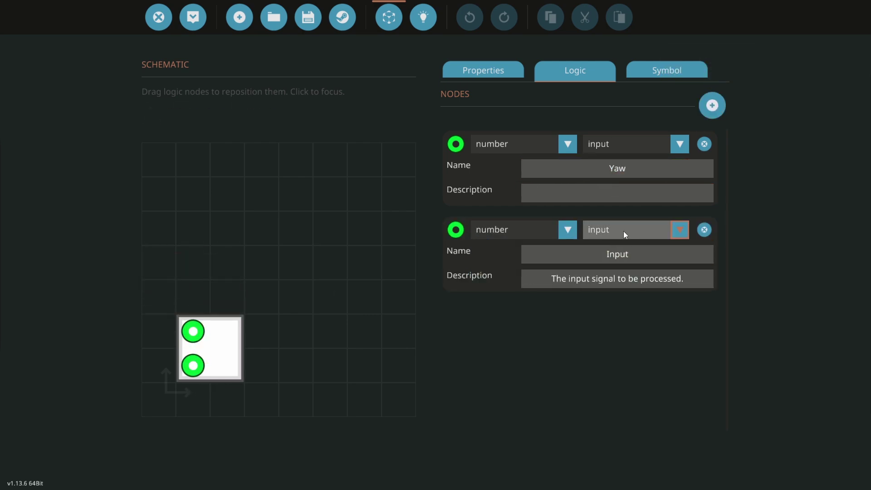
pyautogui.click(624, 231)
pyautogui.click(626, 248)
pyautogui.moveTo(631, 253); pyautogui.dragTo(570, 262)
pyautogui.write('Roll')
pyautogui.click(668, 282)
pyautogui.press('BackSpace')
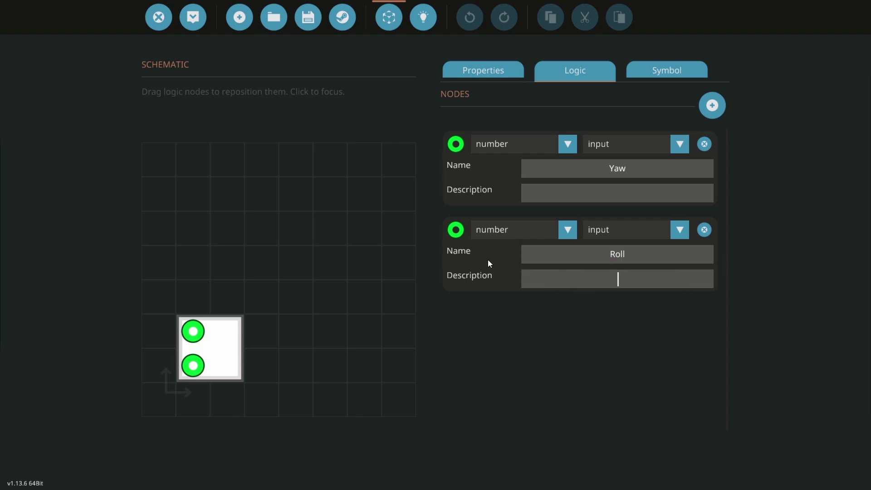
pyautogui.click(587, 258)
# Add a number output node named Roll Front with an empty description in the schematic's upper-right cell
pyautogui.click(712, 106)
pyautogui.moveTo(193, 366); pyautogui.dragTo(227, 331)
pyautogui.click(508, 324)
pyautogui.click(500, 350)
pyautogui.write('Roll')
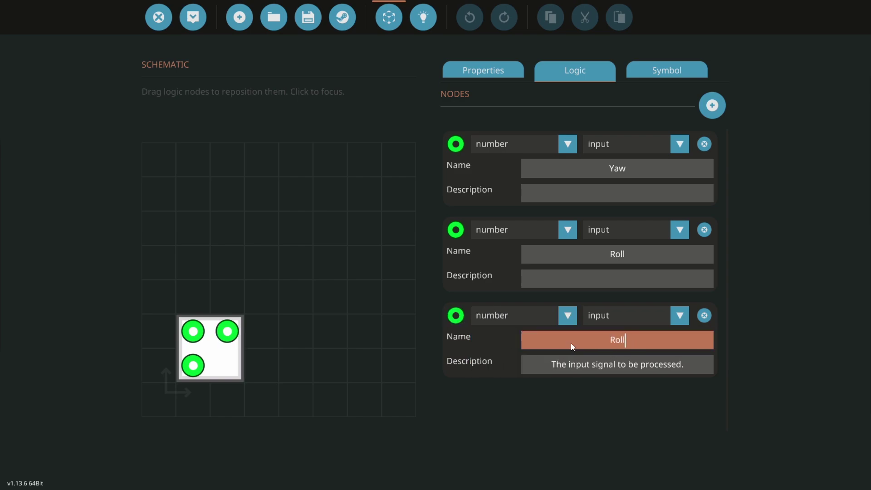
pyautogui.press('Tab')
pyautogui.click(624, 314)
pyautogui.click(612, 360)
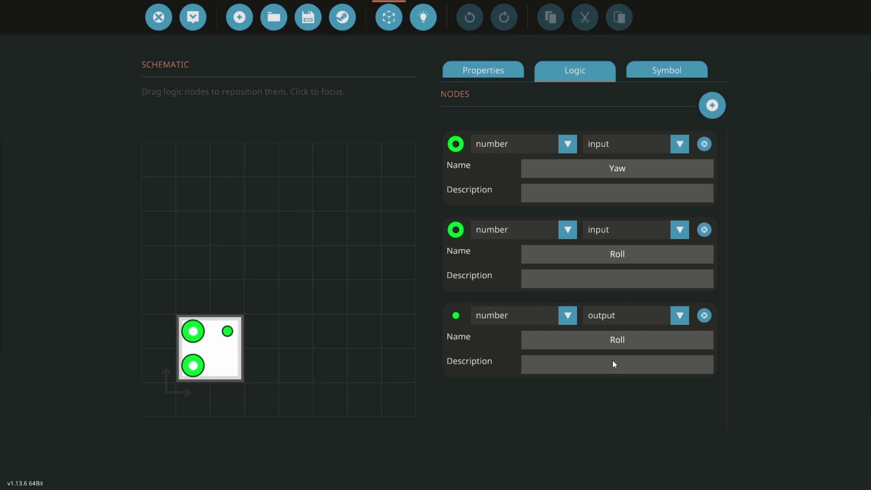
pyautogui.click(618, 364)
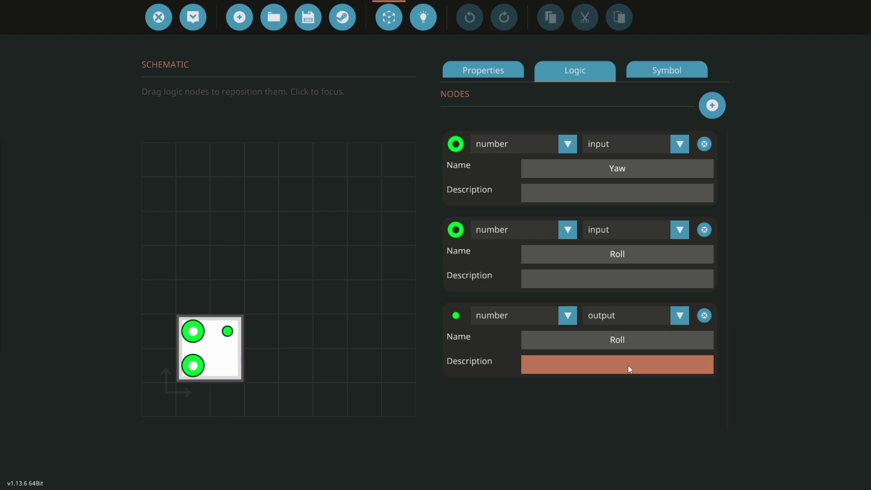
pyautogui.click(657, 347)
pyautogui.write('Front')
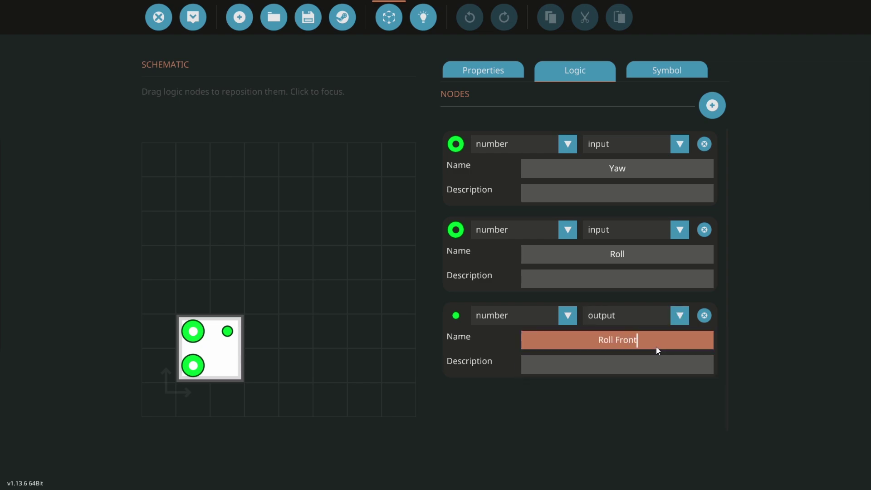
# Add a number output node named Roll Rear Rotor in the lower-right cell with no description, and rename the other output Roll Front Rotor
pyautogui.click(716, 105)
pyautogui.moveTo(192, 366); pyautogui.dragTo(227, 365)
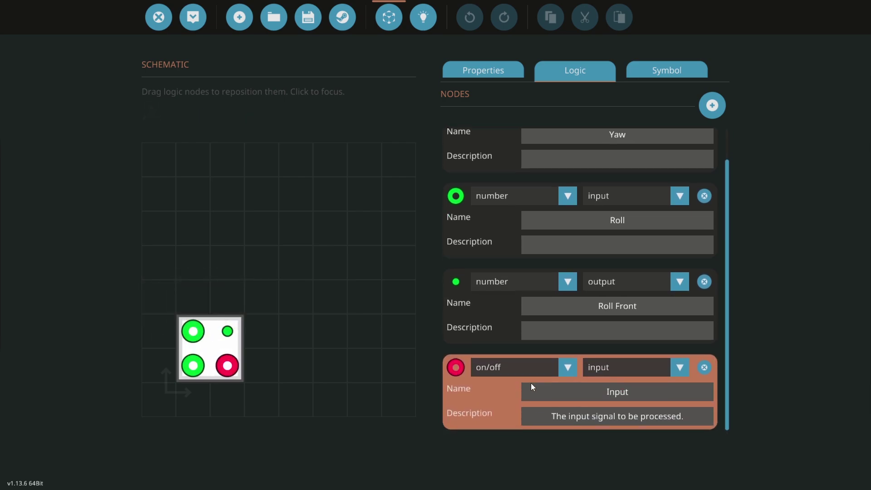
pyautogui.click(521, 367)
pyautogui.click(506, 401)
pyautogui.write('Roll Rear Rotor')
pyautogui.click(653, 307)
pyautogui.write('Rotor')
pyautogui.click(677, 422)
pyautogui.press('BackSpace')
pyautogui.click(585, 372)
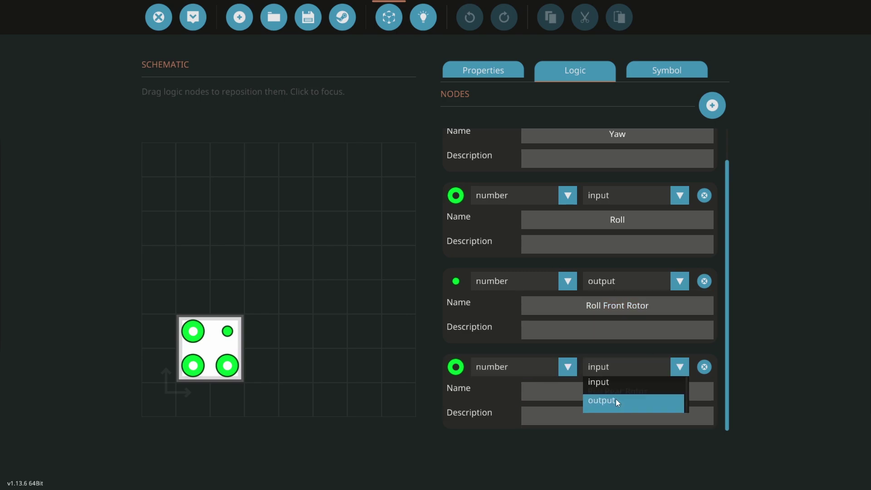
pyautogui.click(617, 400)
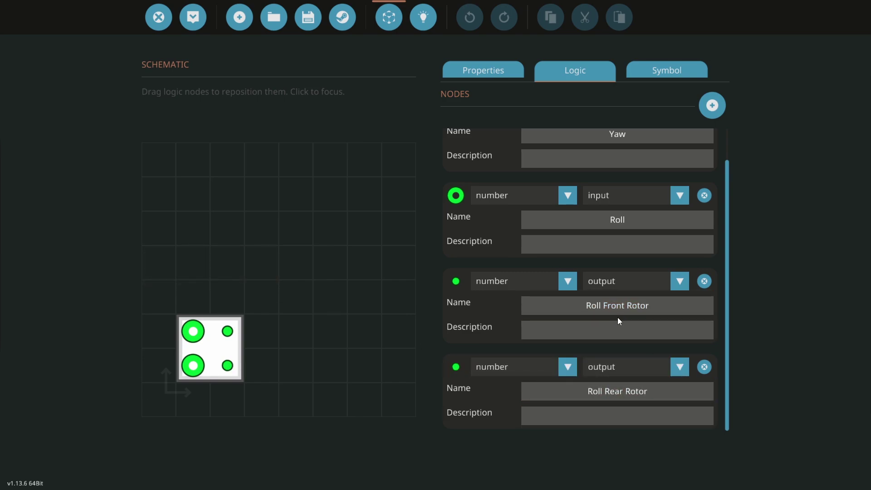
pyautogui.scroll(2, 667, 200)
pyautogui.click(641, 283)
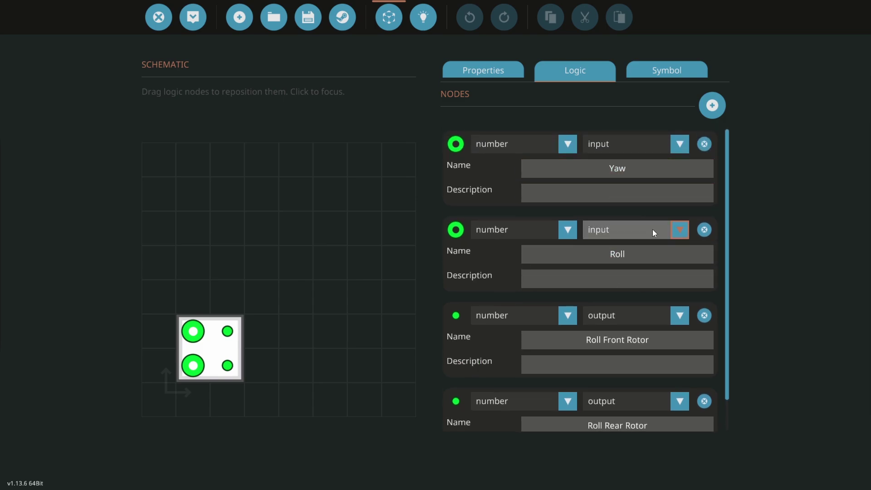
pyautogui.scroll(-2, 625, 348)
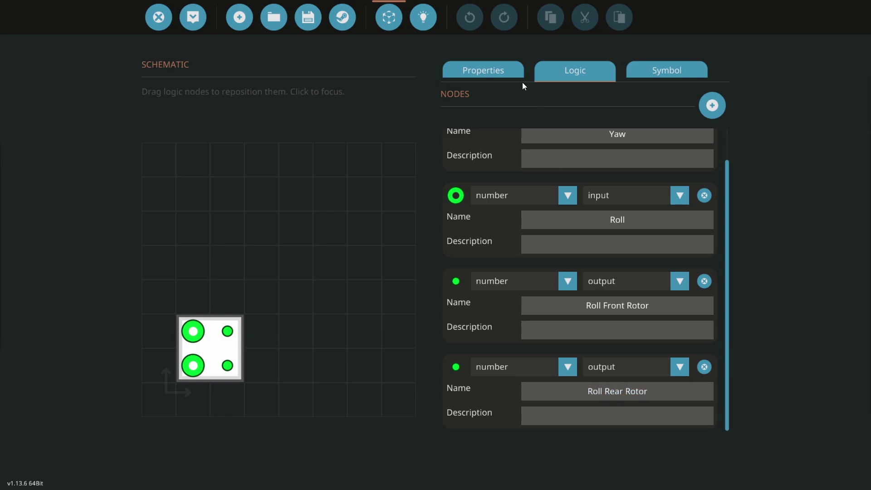
# Open the microcontroller's logic and arrange the Roll and Yaw inputs in one column and the two rotor outputs in another opposite them
pyautogui.click(423, 18)
pyautogui.scroll(3, 420, 269)
pyautogui.moveTo(648, 281); pyautogui.dragTo(543, 208)
pyautogui.moveTo(426, 271); pyautogui.dragTo(551, 303)
pyautogui.moveTo(392, 279); pyautogui.dragTo(275, 244)
pyautogui.moveTo(282, 299); pyautogui.dragTo(282, 314)
pyautogui.moveTo(522, 222); pyautogui.dragTo(525, 171)
pyautogui.moveTo(540, 315); pyautogui.dragTo(538, 299)
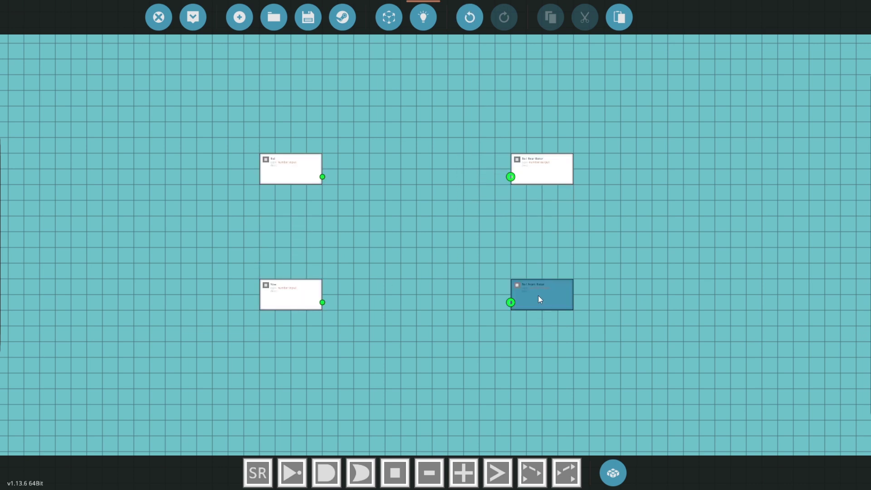
# Place an Add gate beside the Roll input and connect Roll to its first input and Yaw to its second
pyautogui.click(463, 473)
pyautogui.click(370, 196)
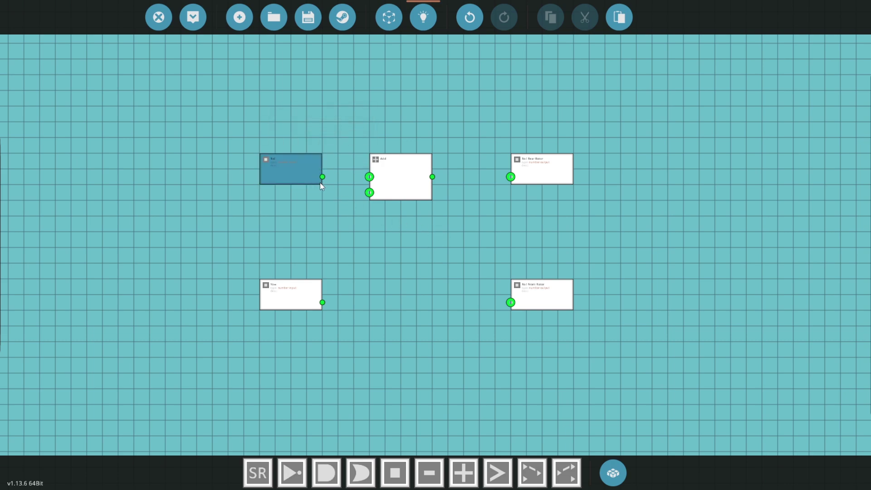
pyautogui.moveTo(322, 303); pyautogui.dragTo(369, 193)
pyautogui.moveTo(322, 176); pyautogui.dragTo(369, 177)
pyautogui.scroll(4, 617, 154)
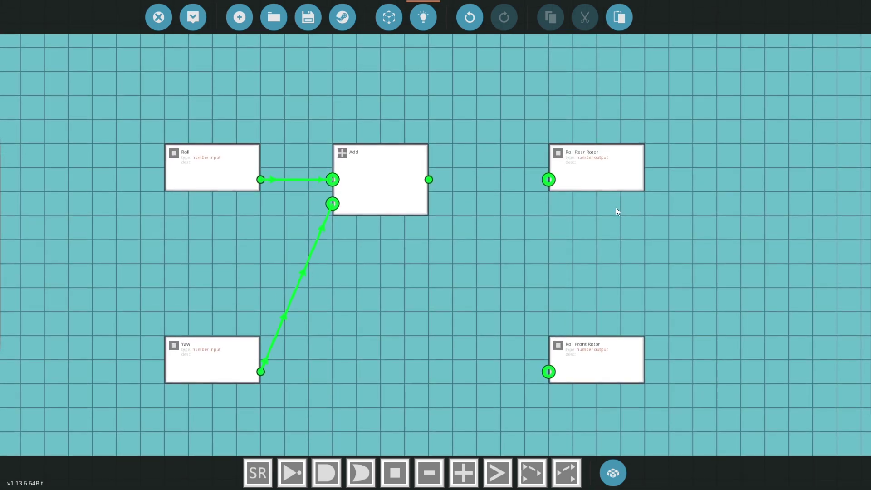
# Swap the two output blocks so Roll Front Rotor is on top, and connect the Add result to it
pyautogui.moveTo(592, 375); pyautogui.dragTo(581, 232)
pyautogui.moveTo(574, 178); pyautogui.dragTo(574, 346)
pyautogui.moveTo(429, 179); pyautogui.dragTo(548, 227)
pyautogui.moveTo(604, 221); pyautogui.dragTo(603, 198)
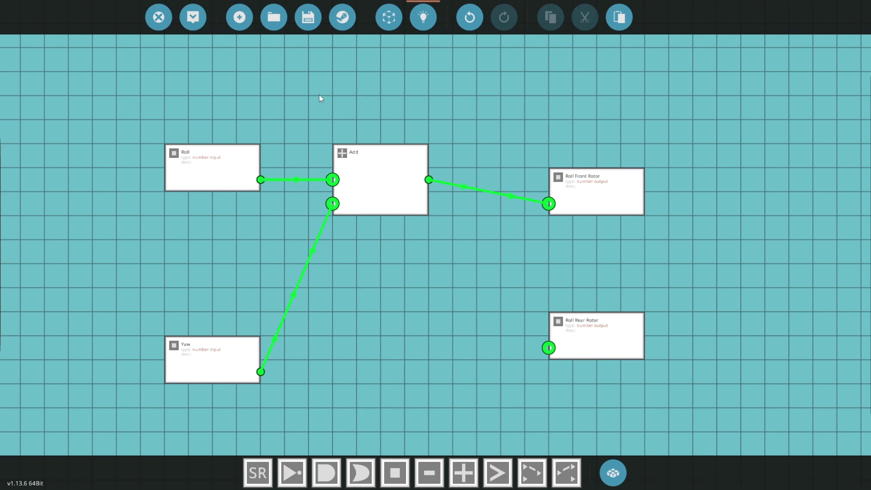
# Copy the Add gate, paste it below the original, and connect Yaw to the copy's first input
pyautogui.moveTo(313, 123); pyautogui.dragTo(430, 241)
pyautogui.hotkey('ctrl', 'c')
pyautogui.hotkey('ctrl', 'v')
pyautogui.click(366, 323)
pyautogui.click(303, 340)
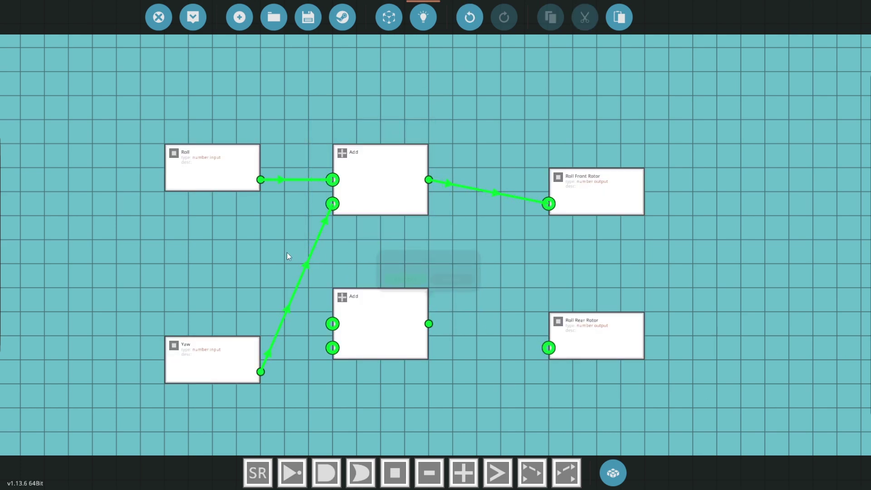
pyautogui.moveTo(260, 371); pyautogui.dragTo(333, 323)
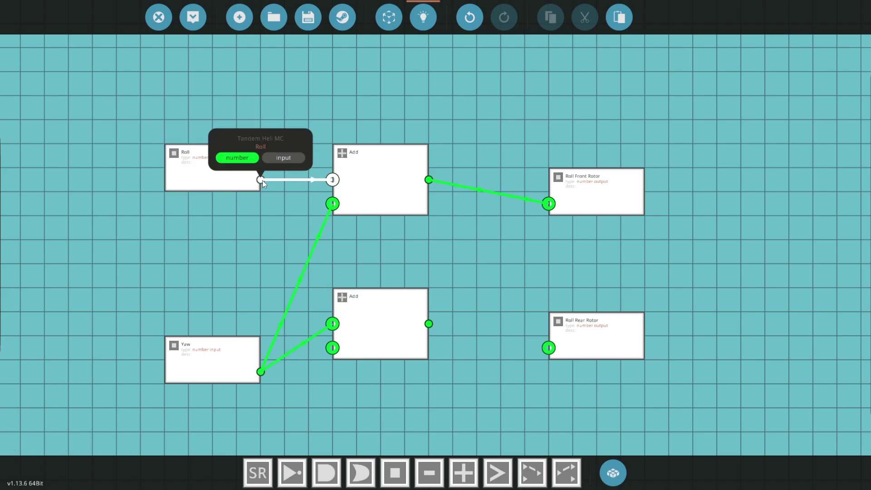
# Add an f(x) function gate between Roll and the second Add gate's second input, and edit its expression
pyautogui.click(613, 473)
pyautogui.write('func')
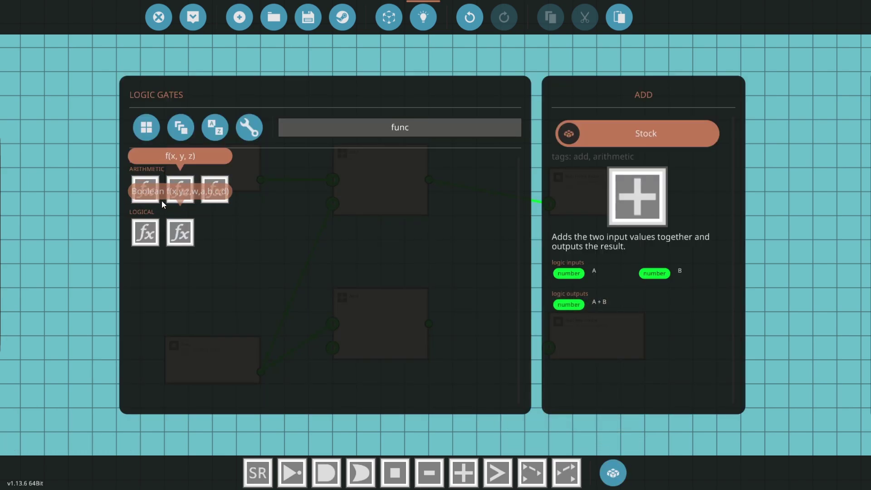
pyautogui.click(613, 473)
pyautogui.click(191, 255)
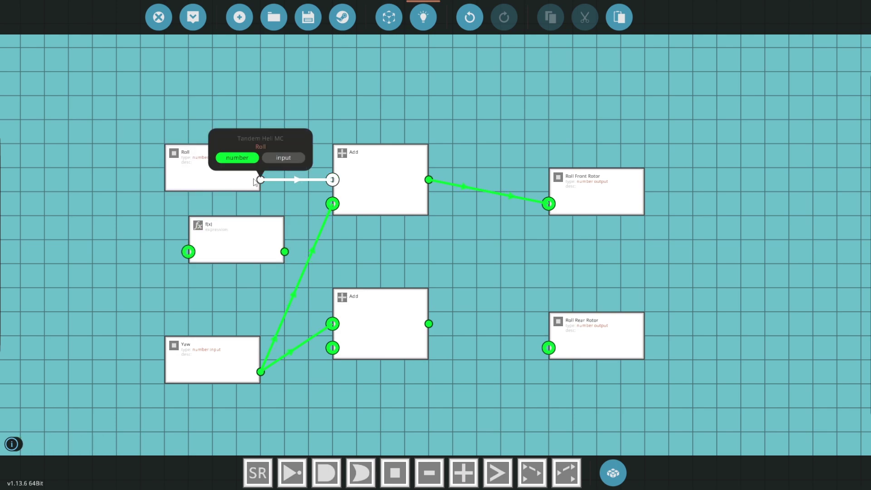
pyautogui.moveTo(260, 180); pyautogui.dragTo(188, 244)
pyautogui.moveTo(285, 252)
pyautogui.mouseDown()
pyautogui.moveTo(296, 255)
pyautogui.moveTo(332, 348)
pyautogui.mouseUp()
pyautogui.click(200, 239)
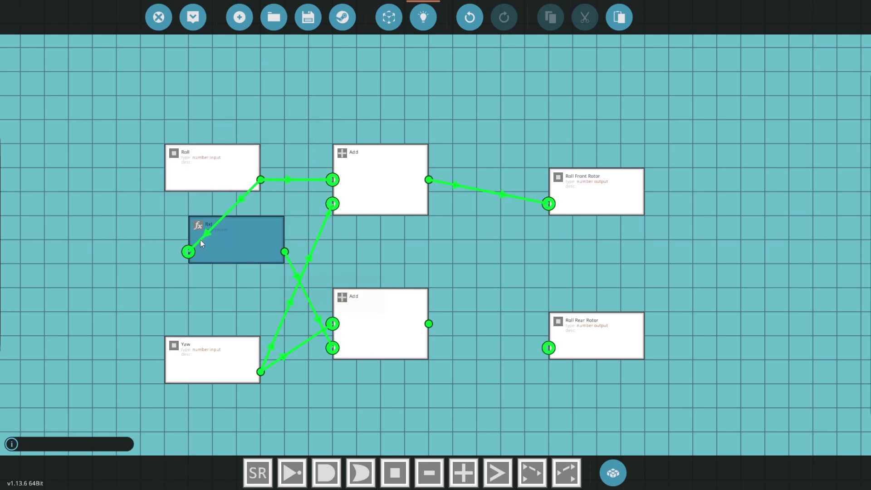
pyautogui.click(133, 102)
pyautogui.click(342, 219)
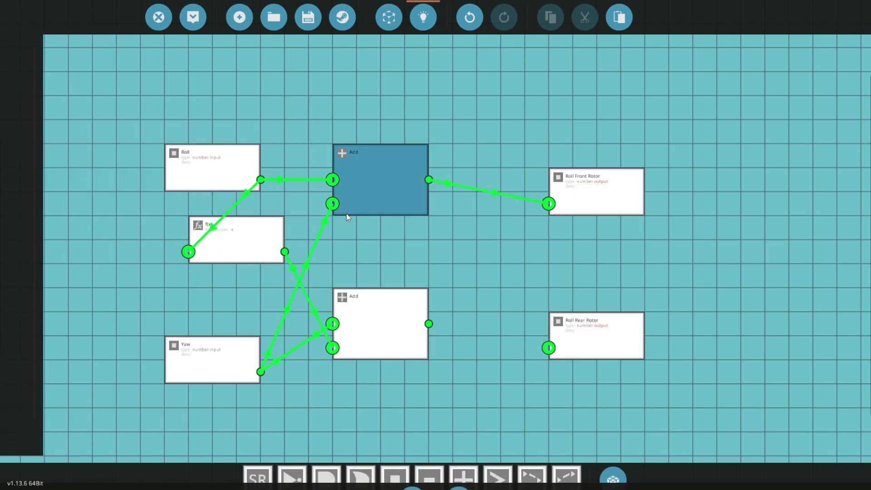
# Move the function gate directly above Yaw, connect the second Add result to Roll Rear Rotor, and align the output blocks
pyautogui.moveTo(227, 243); pyautogui.dragTo(206, 313)
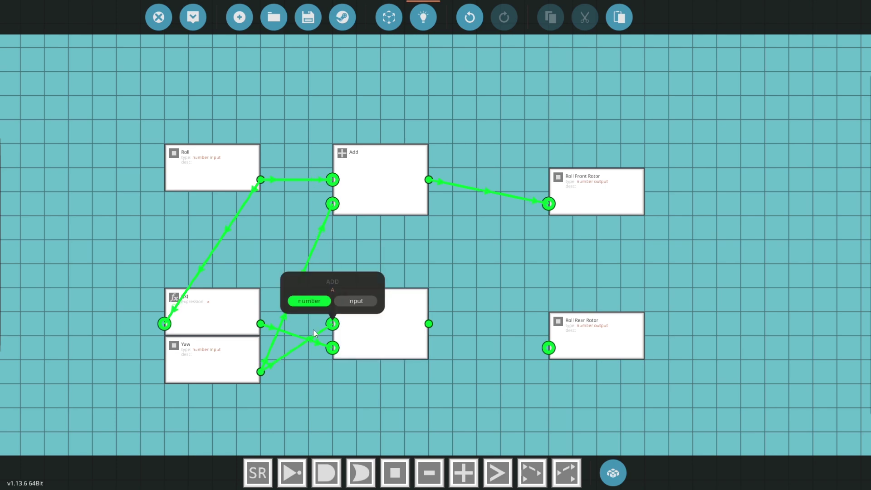
pyautogui.moveTo(429, 324); pyautogui.dragTo(548, 347)
pyautogui.moveTo(622, 346); pyautogui.dragTo(625, 328)
pyautogui.moveTo(582, 211); pyautogui.dragTo(579, 186)
# Return from the microcontroller editor to the helicopter and show its logic connections
pyautogui.click(193, 17)
pyautogui.click(470, 337)
pyautogui.click(608, 17)
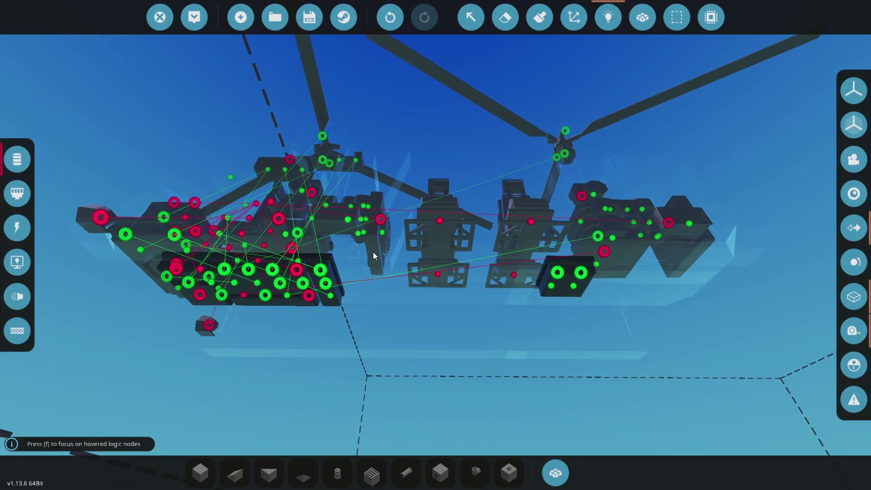
# Connect Tandem Heli MC's Roll Front Rotor and Roll Rear Rotor outputs to the roll inputs of the front and rear rotors
pyautogui.moveTo(373, 251); pyautogui.dragTo(381, 363)
pyautogui.scroll(-2, 304, 161)
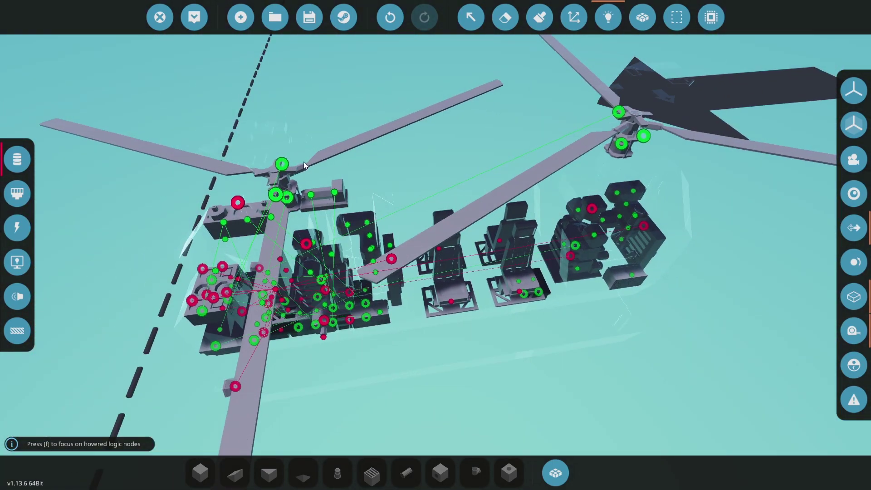
pyautogui.scroll(-3, 323, 146)
pyautogui.moveTo(327, 154)
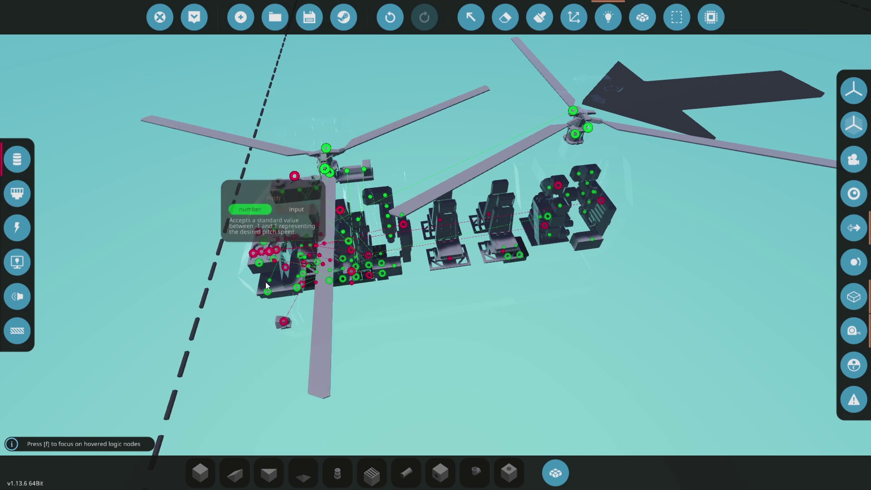
pyautogui.moveTo(270, 281)
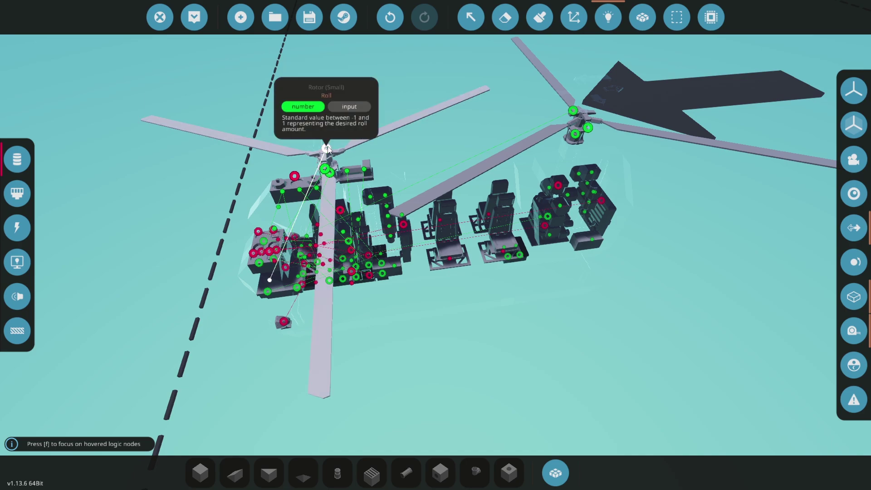
pyautogui.moveTo(326, 148); pyautogui.dragTo(515, 247)
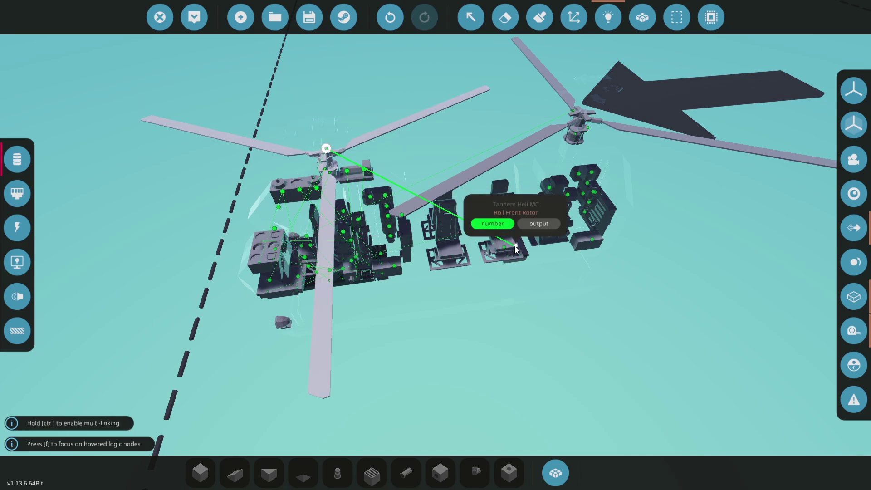
pyautogui.moveTo(505, 246); pyautogui.dragTo(589, 129)
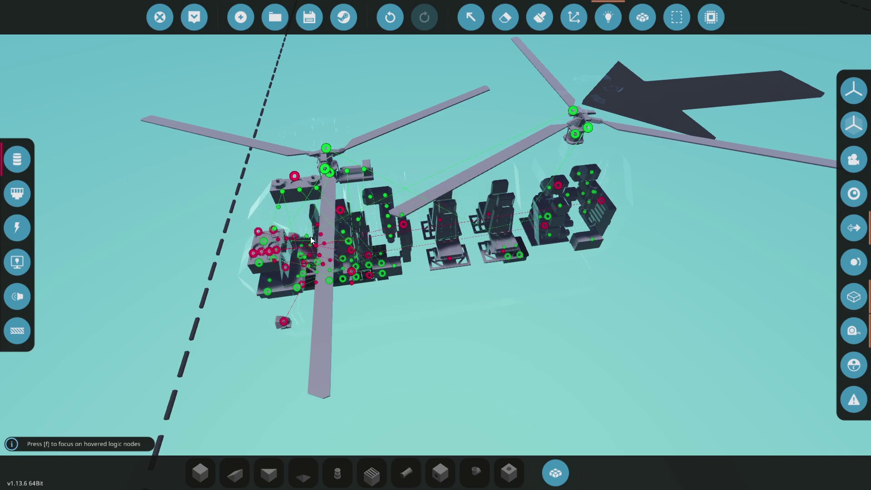
# Connect the helicopter's control signals to the inputs of the Tandem Heli MC microcontroller
pyautogui.press('w')
pyautogui.press('a')
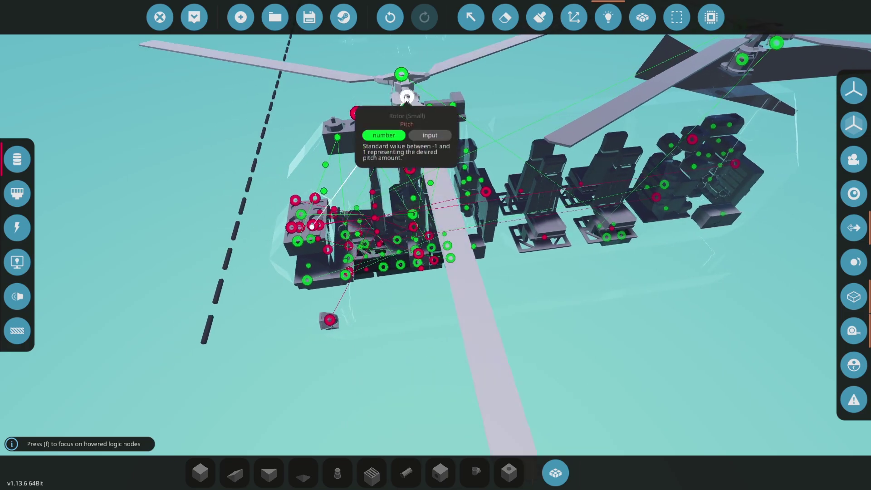
pyautogui.press('w')
pyautogui.press('a')
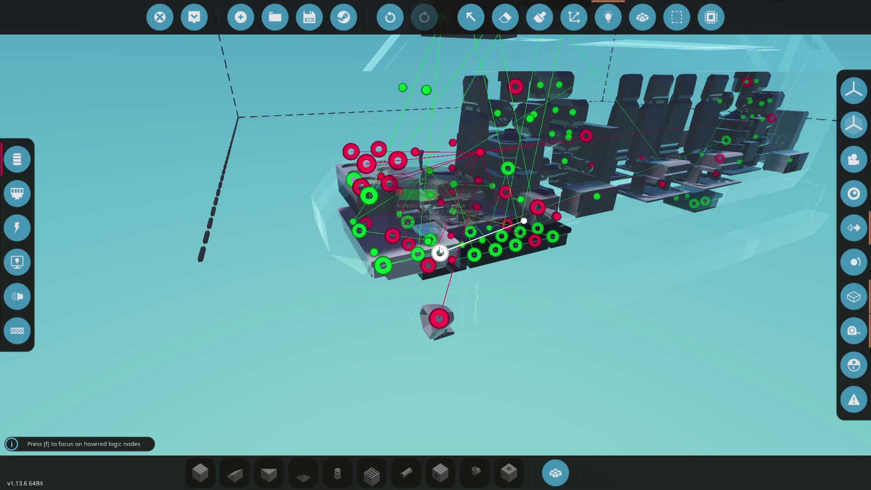
pyautogui.press('w')
pyautogui.press('d')
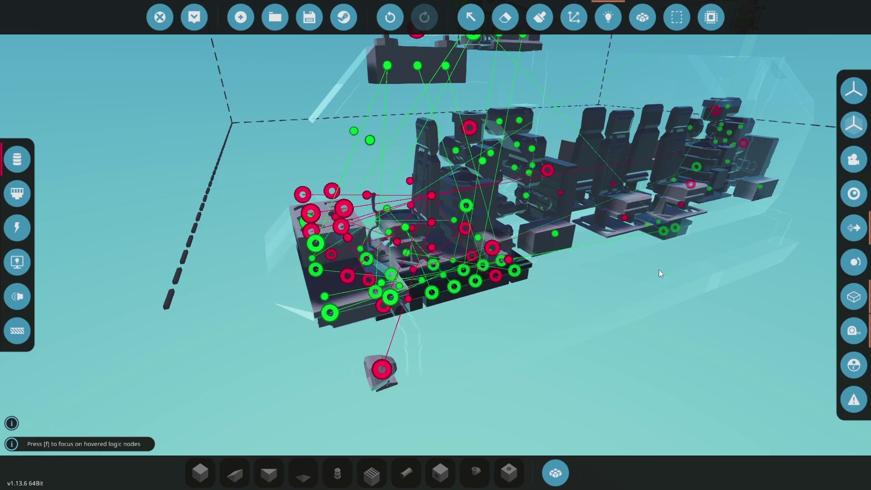
pyautogui.press('s')
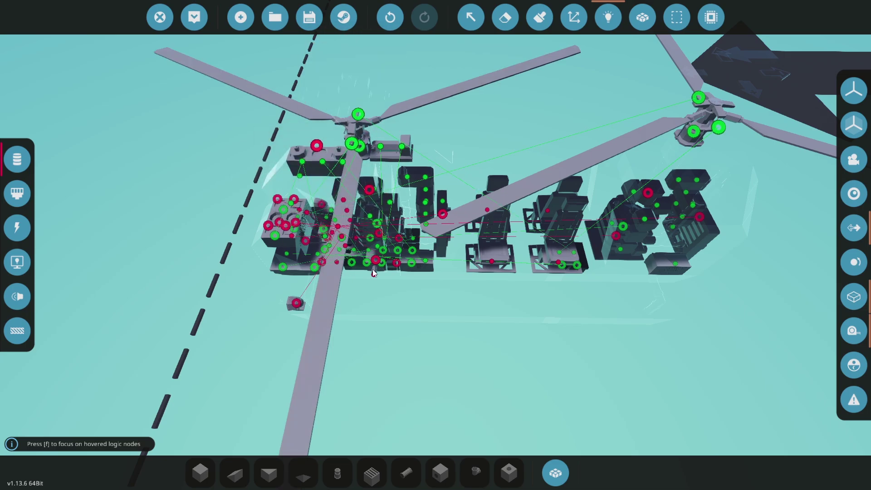
# Set Ratio Off to 3:1 on the 1x1 gearbox below the front rotor
pyautogui.press('f')
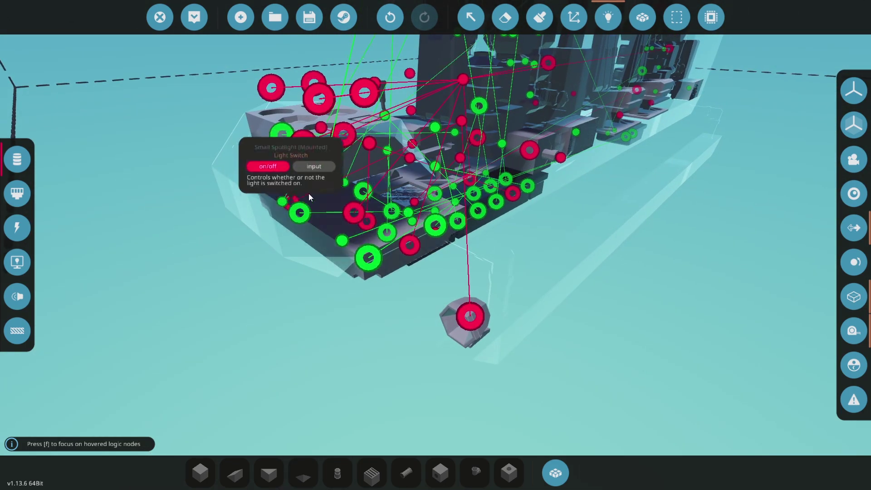
pyautogui.moveTo(368, 193); pyautogui.dragTo(425, 270)
pyautogui.moveTo(399, 173); pyautogui.dragTo(399, 174)
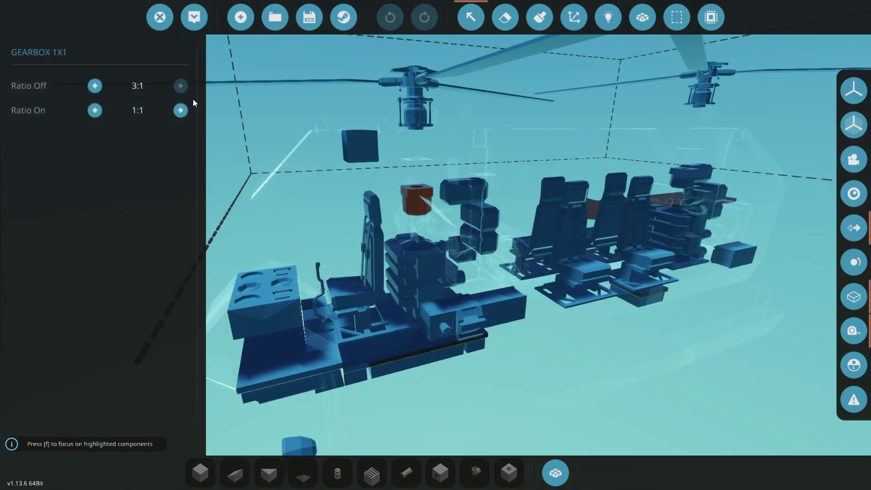
pyautogui.press('d')
pyautogui.click(180, 86)
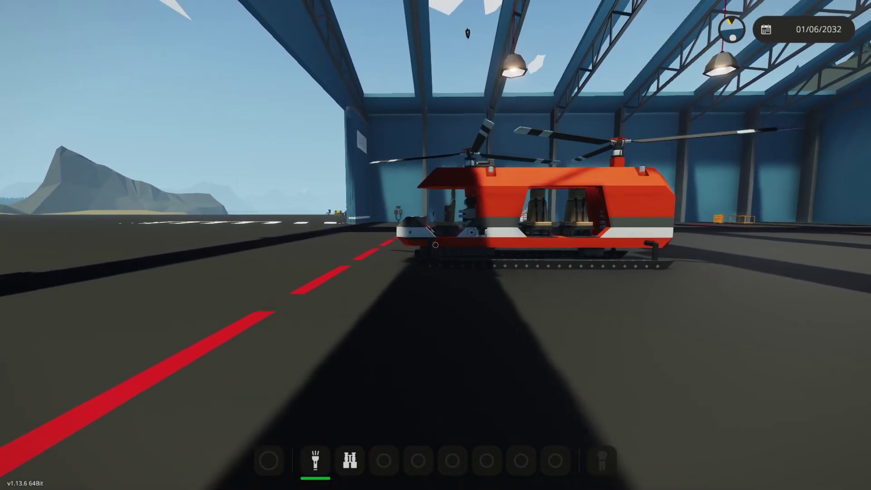
# Sit in the spawned helicopter's pilot seat, start the engines, and test lift-off from an outside view
pyautogui.press('f')
pyautogui.press('1')
pyautogui.press('Tab')
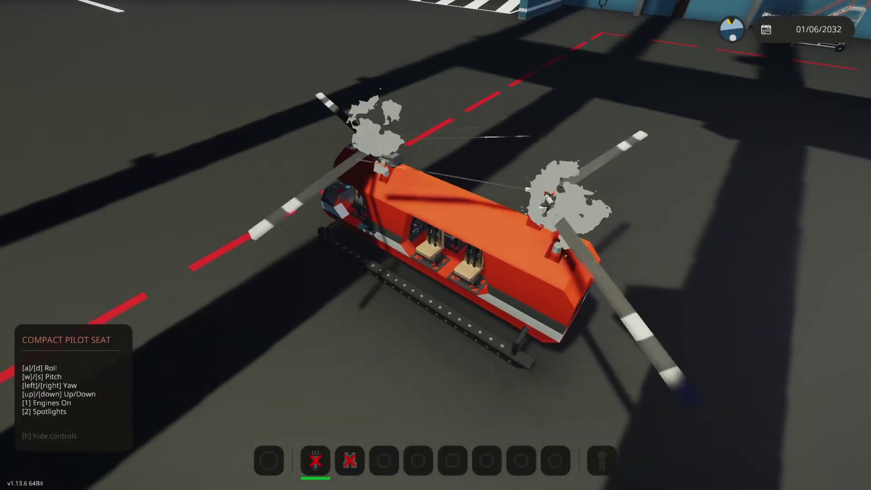
pyautogui.press('Up')
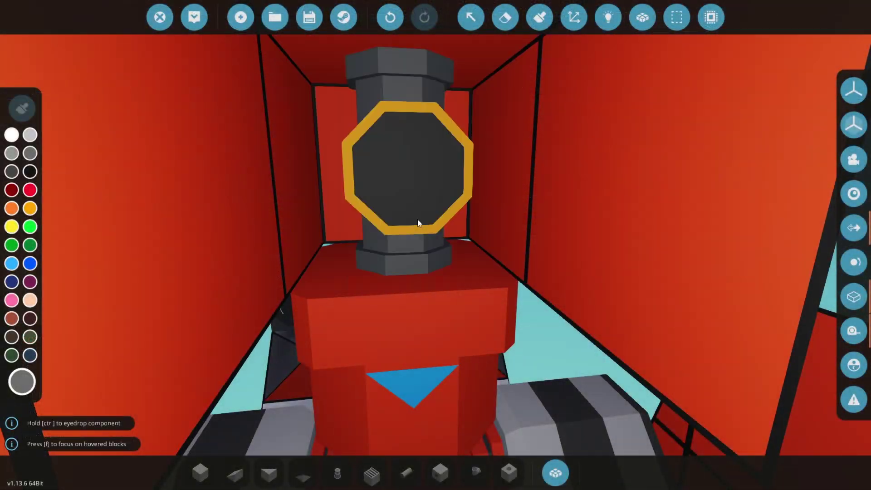
# Examine the drivetrain around the gearbox and its logic nodes, including the small fluid tank's content and the torque meter's RPS output
pyautogui.moveTo(418, 220); pyautogui.dragTo(514, 224)
pyautogui.click(604, 27)
pyautogui.press('s')
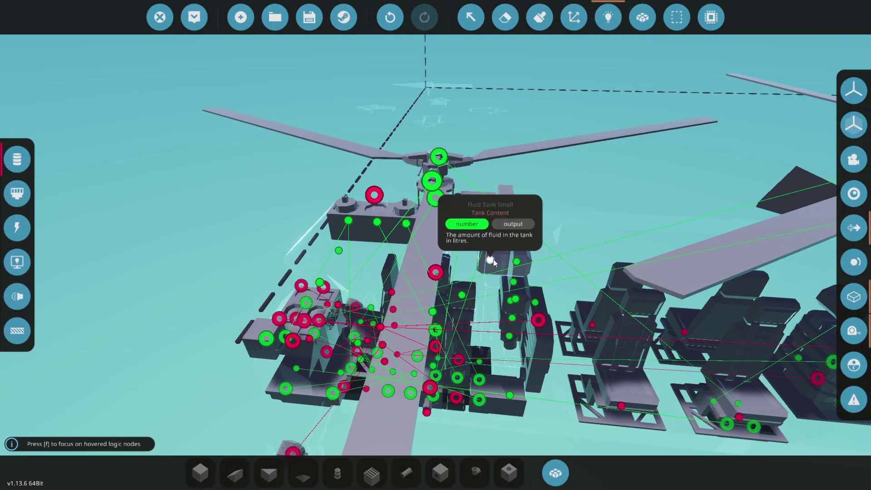
pyautogui.moveTo(522, 260); pyautogui.dragTo(591, 205)
pyautogui.press('2')
pyautogui.press('w')
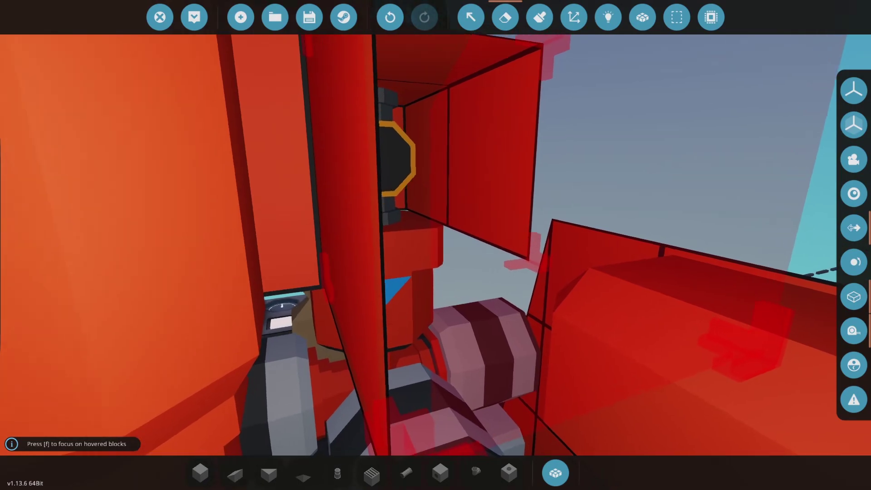
pyautogui.moveTo(587, 271); pyautogui.dragTo(579, 266)
pyautogui.press('w')
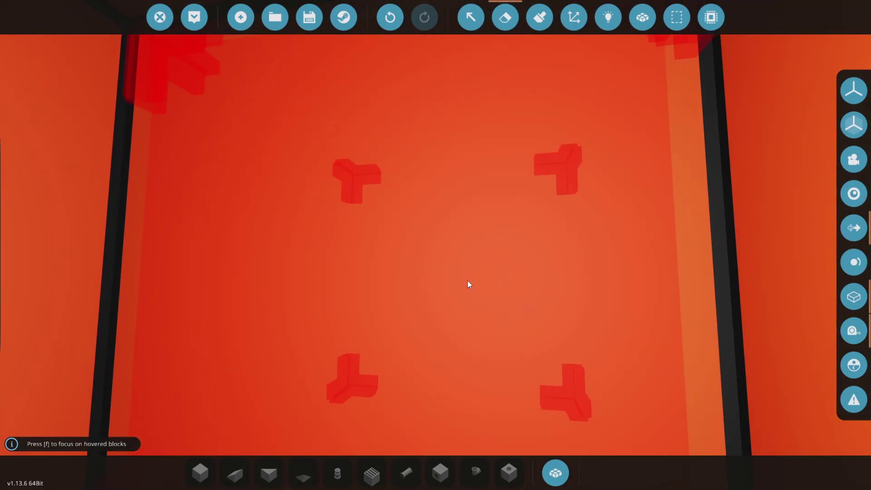
pyautogui.press('s')
pyautogui.moveTo(449, 297)
pyautogui.mouseDown()
pyautogui.moveTo(409, 281)
pyautogui.moveTo(499, 286)
pyautogui.mouseUp()
pyautogui.press('3')
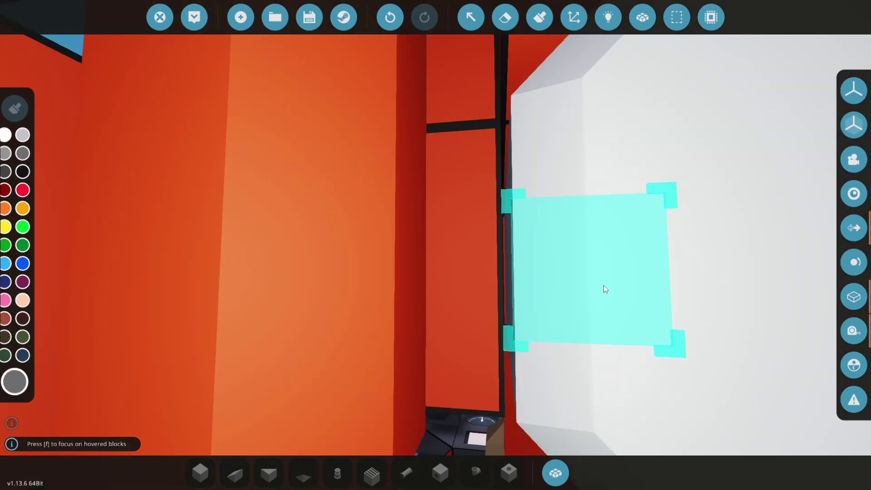
pyautogui.click(609, 18)
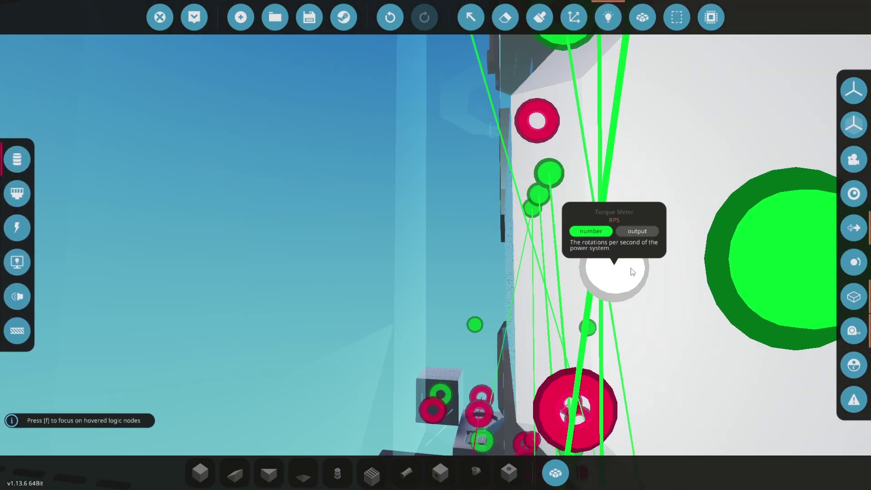
pyautogui.press('s')
pyautogui.moveTo(628, 266); pyautogui.dragTo(386, 322)
# Spawn the helicopter in the world and take the pilot seat
pyautogui.click(194, 17)
pyautogui.press('w')
pyautogui.press('f')
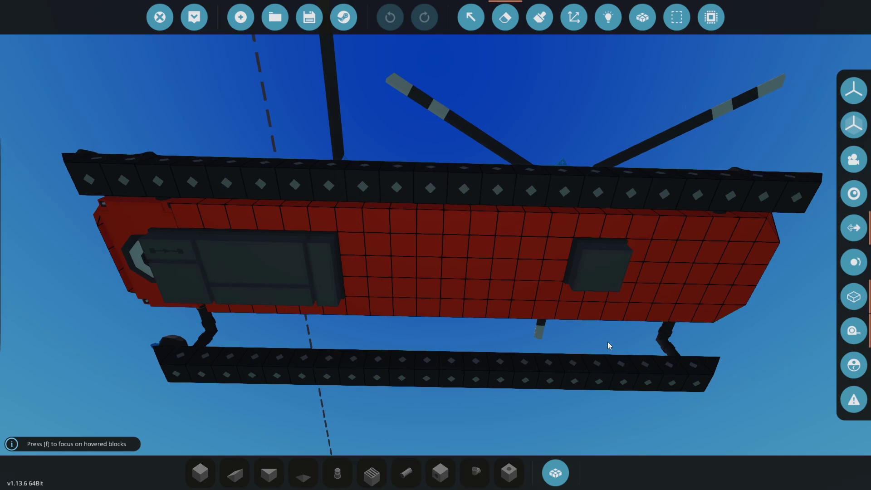
# Erase the red hull blocks along the middle of the underside, between the front equipment and the small rear box
pyautogui.scroll(2, 608, 343)
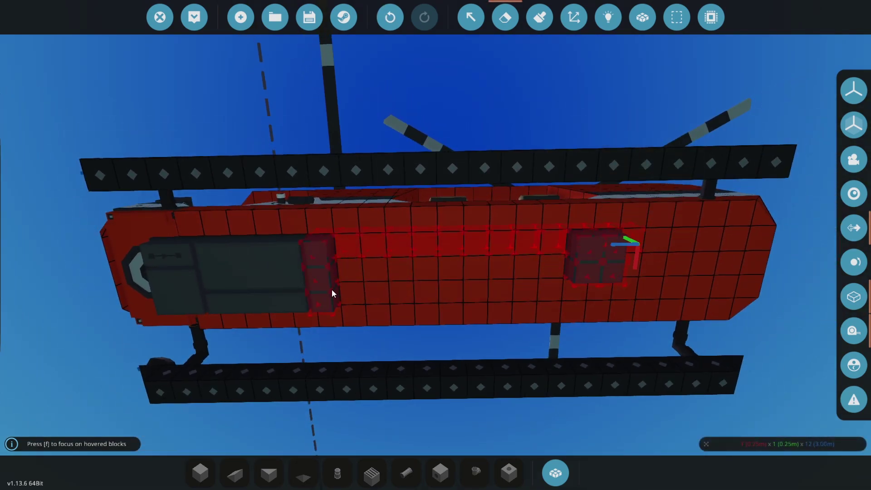
pyautogui.press('f')
pyautogui.moveTo(344, 291); pyautogui.dragTo(156, 335)
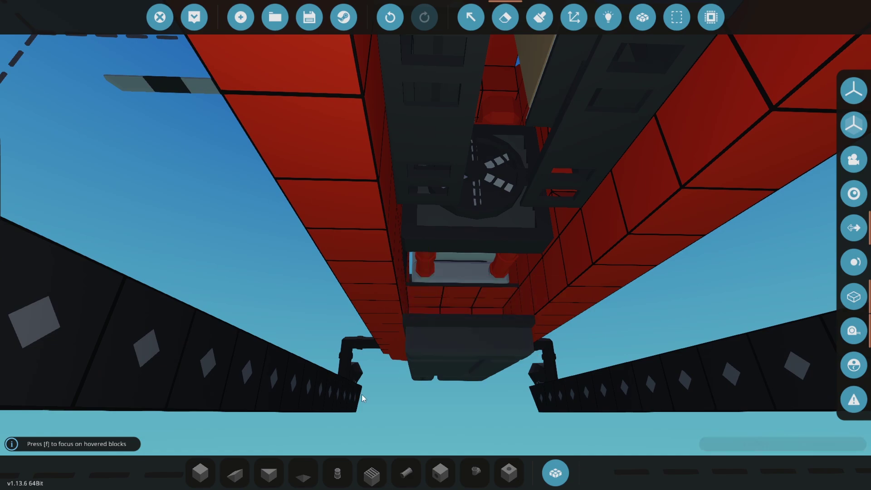
pyautogui.moveTo(440, 300); pyautogui.dragTo(704, 254)
pyautogui.scroll(-5, 512, 288)
pyautogui.moveTo(508, 291); pyautogui.dragTo(535, 290)
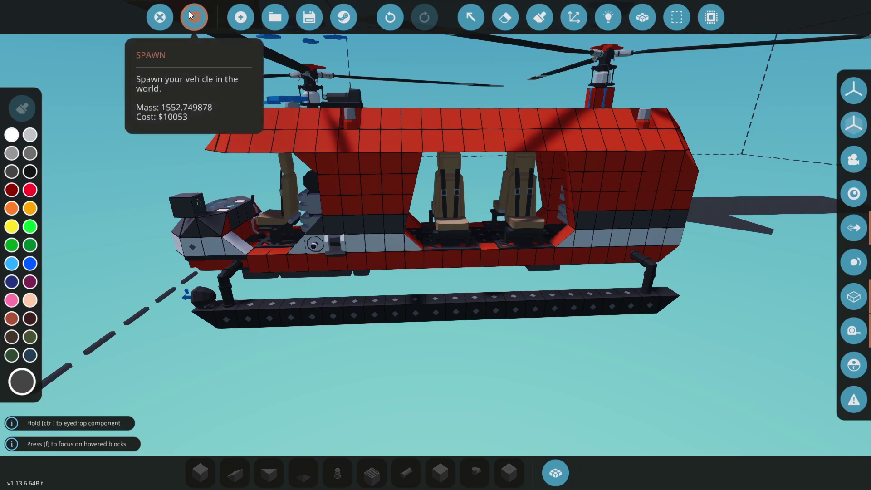
# Fill the middle strip of the helicopter's underside with dark diamond-marked blocks, running past the small rear box
pyautogui.scroll(5, 426, 227)
pyautogui.moveTo(426, 227); pyautogui.dragTo(425, 231)
pyautogui.scroll(-4, 425, 231)
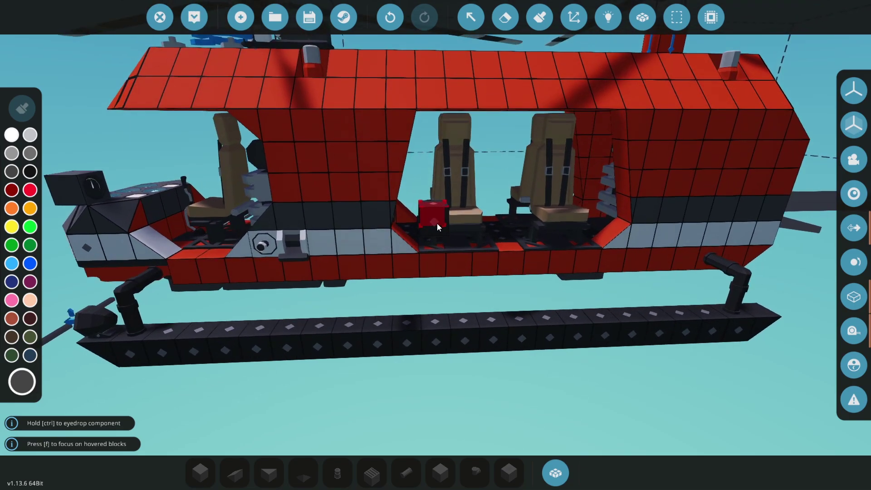
pyautogui.scroll(-1, 423, 230)
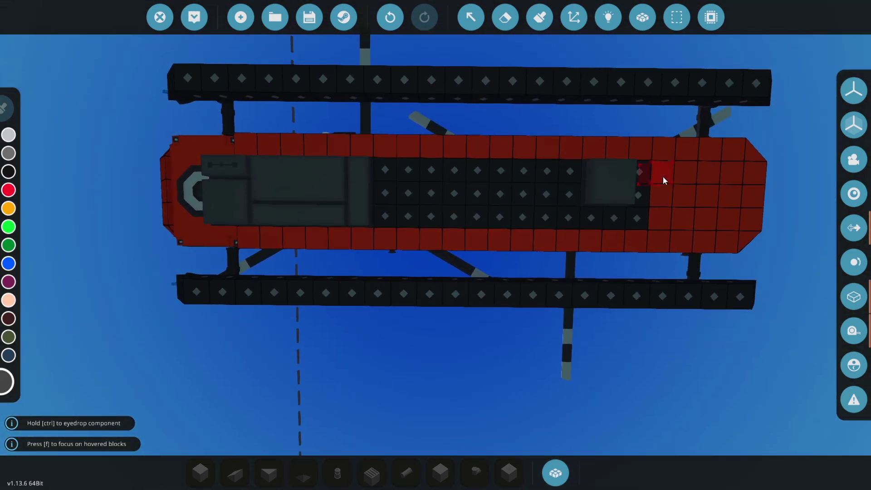
pyautogui.moveTo(635, 177); pyautogui.dragTo(508, 245)
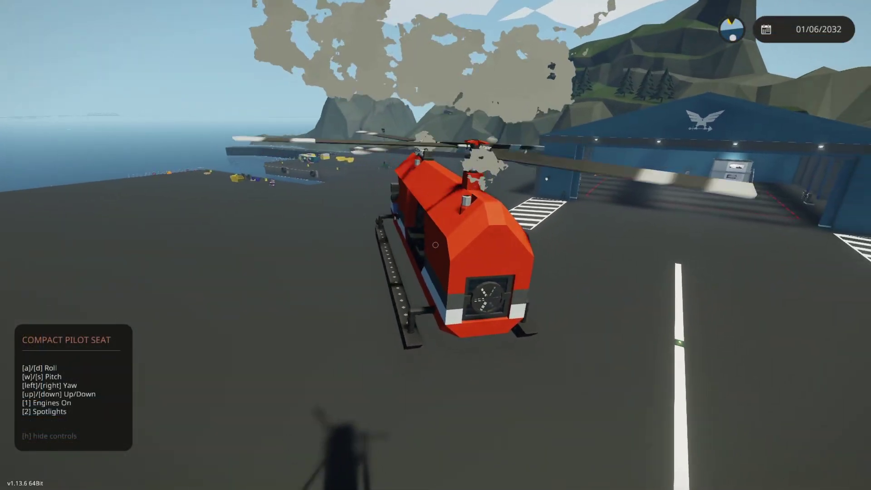
# Test the helicopter's yaw and roll in both directions just above the ground
pyautogui.press('Left')
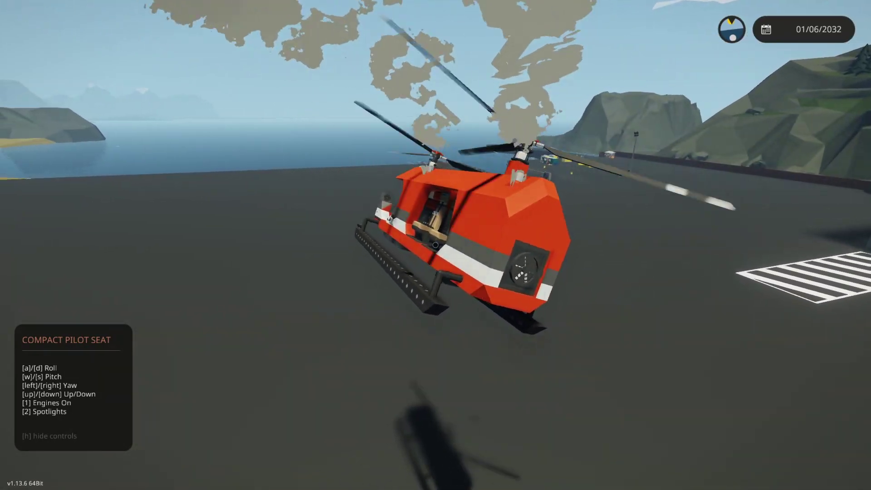
pyautogui.press('a')
pyautogui.press('d')
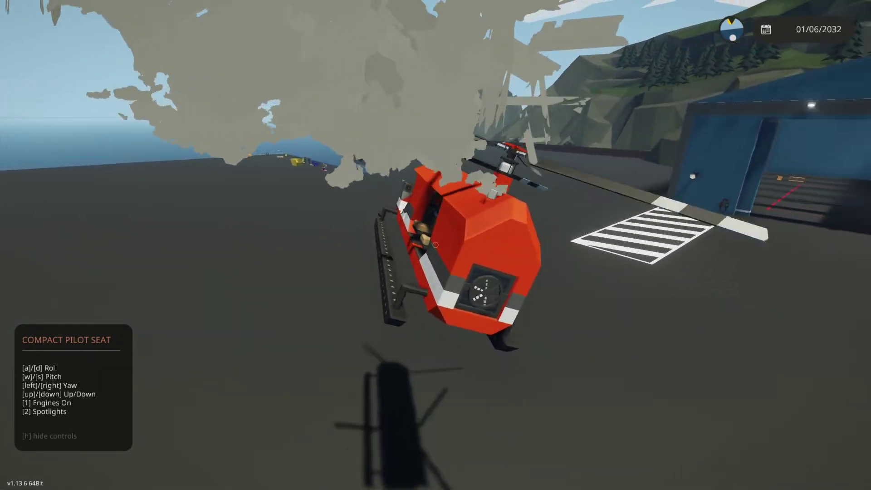
pyautogui.press('Right')
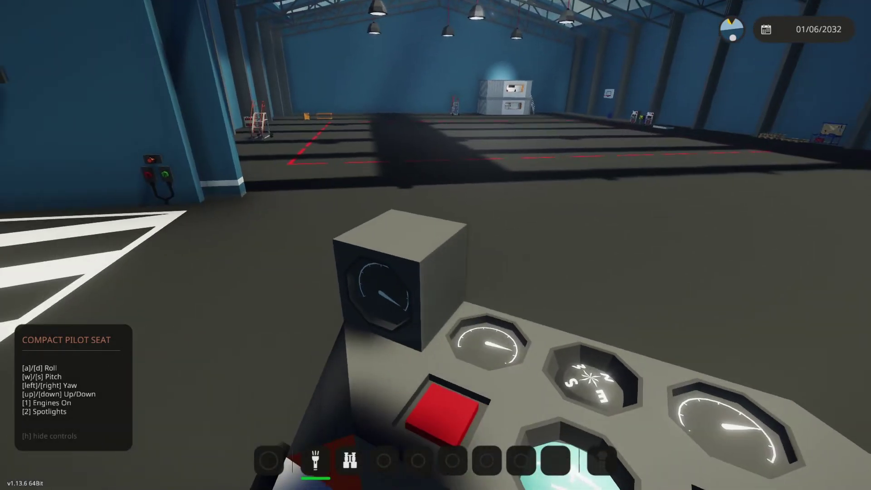
pyautogui.moveTo(435, 245)
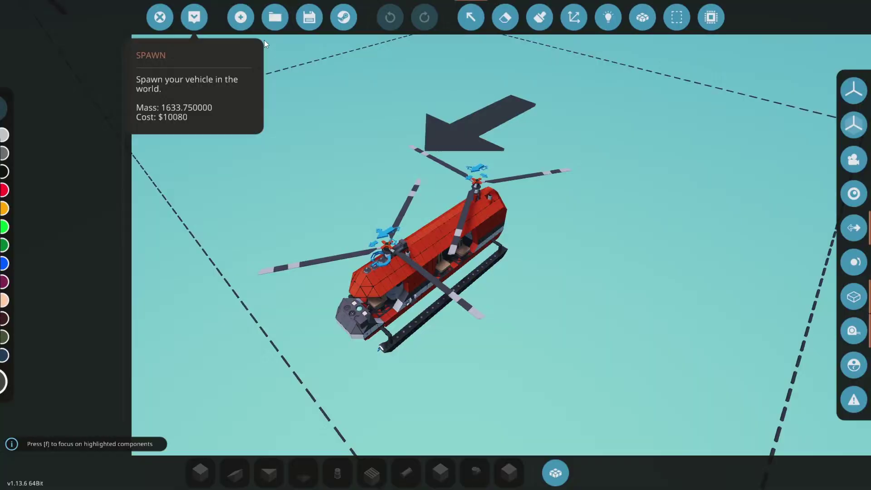
# Open the properties of the component just behind the pilot seat, beneath the front of the roof
pyautogui.scroll(5, 510, 238)
pyautogui.moveTo(510, 239); pyautogui.dragTo(520, 236)
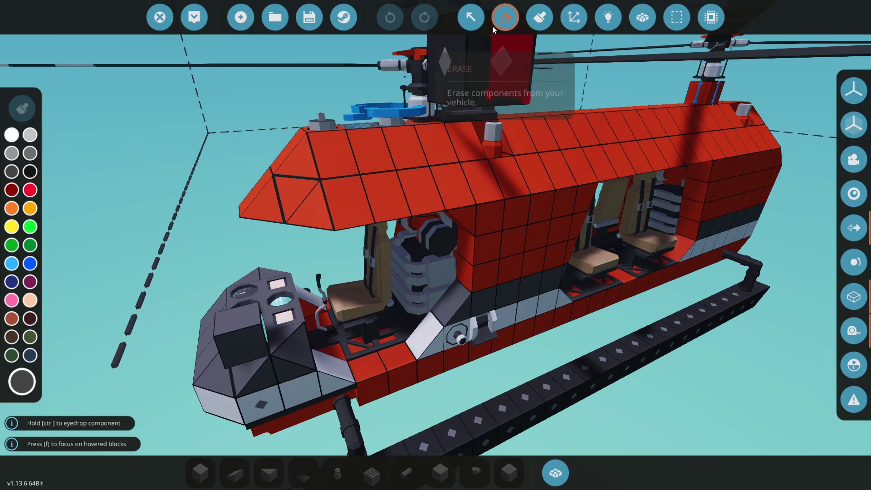
pyautogui.click(474, 19)
pyautogui.click(402, 200)
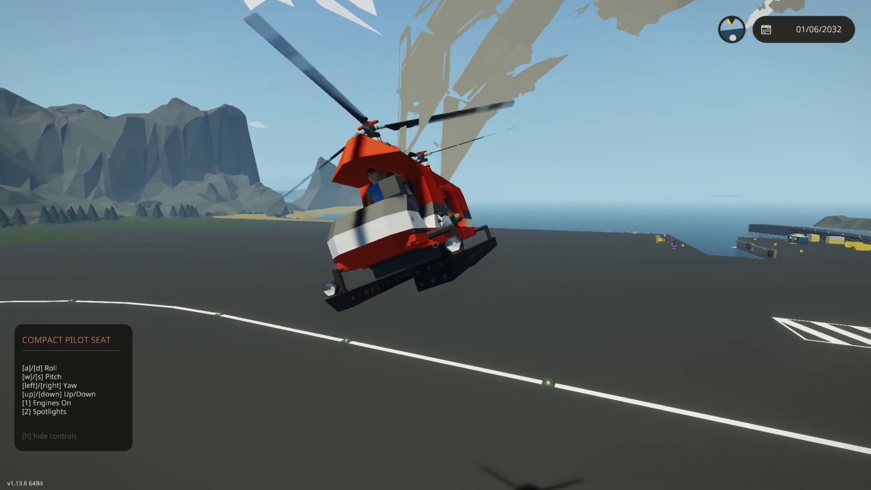
# Fly the respawned helicopter and check its roll response to both sides from an outside view of the nose
pyautogui.press('a')
pyautogui.press('d')
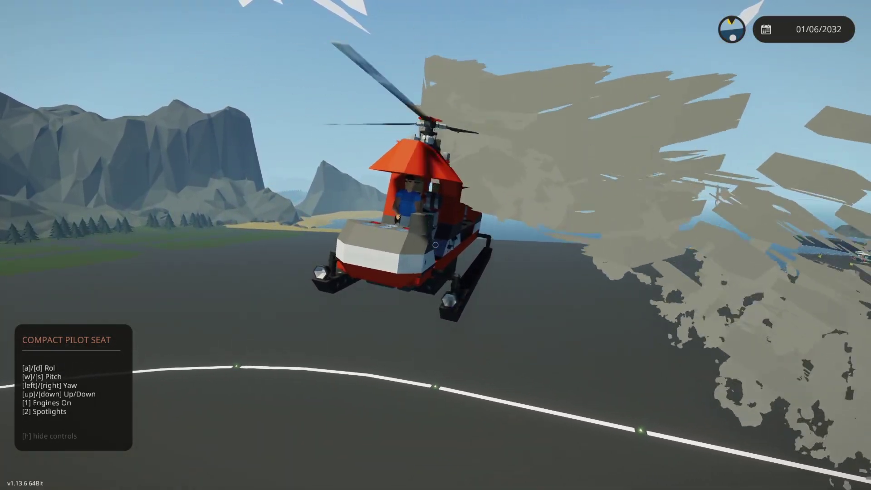
pyautogui.press('d')
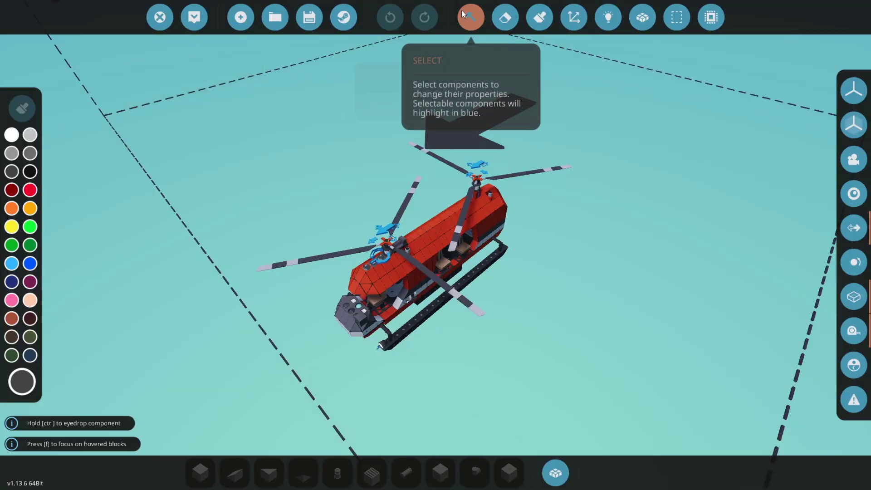
# Reduce the Roll setting of the gyro in the helicopter's nose below 100%
pyautogui.click(462, 10)
pyautogui.click(367, 331)
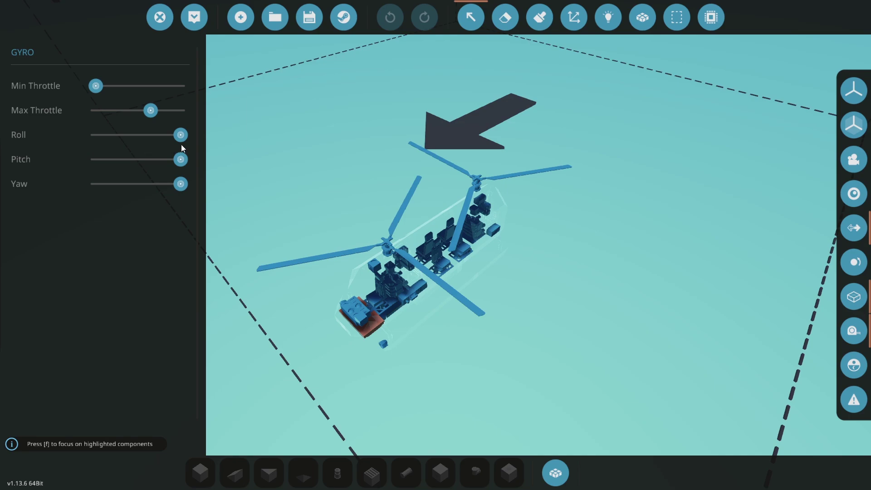
pyautogui.moveTo(178, 138)
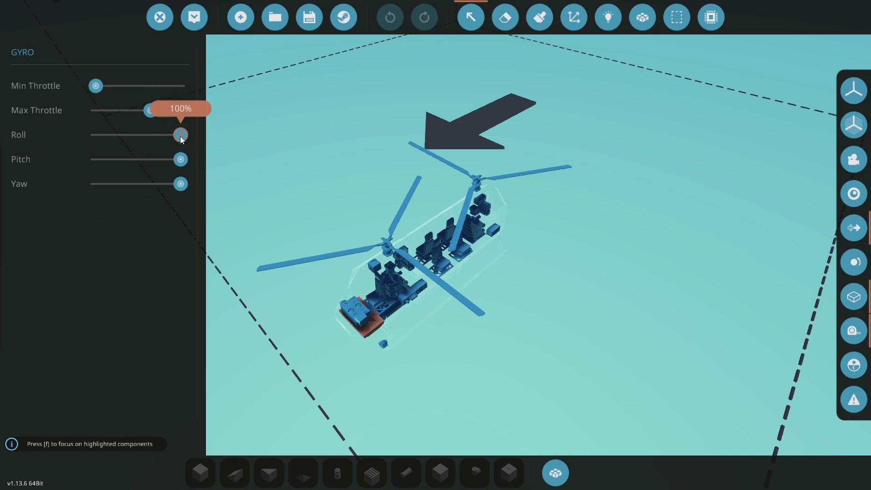
pyautogui.moveTo(181, 136); pyautogui.dragTo(156, 140)
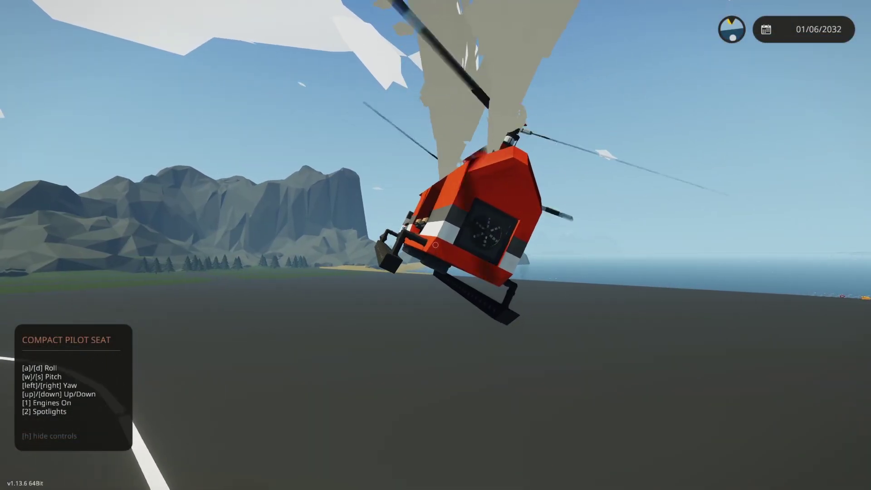
# Test roll and backward pitch over the airfield and coast with the adjusted gyro, using both cockpit and outside views
pyautogui.press('a')
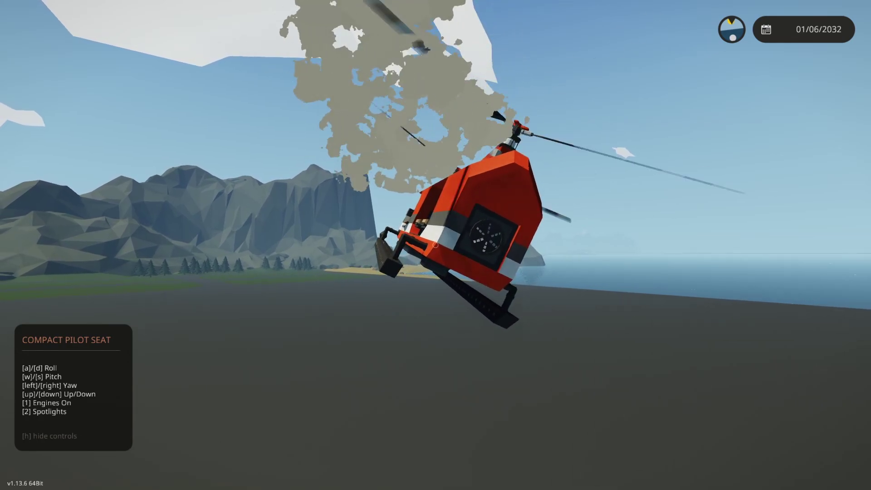
pyautogui.press('Tab')
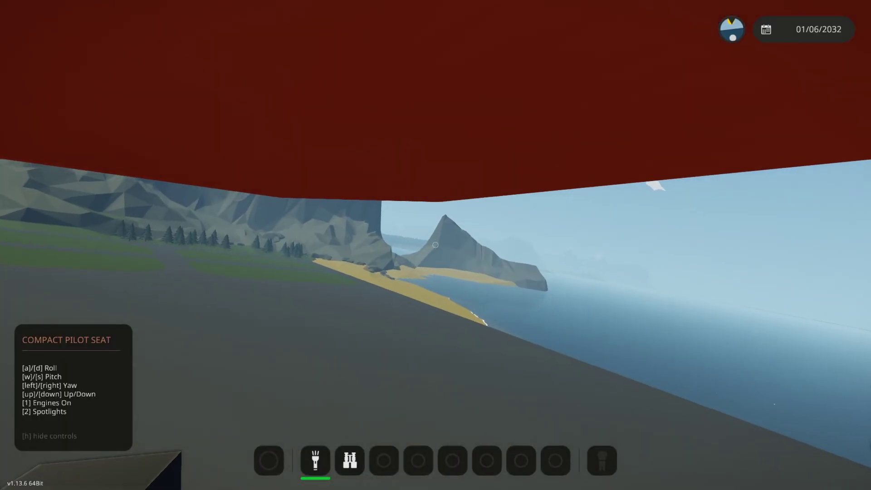
pyautogui.press('Tab')
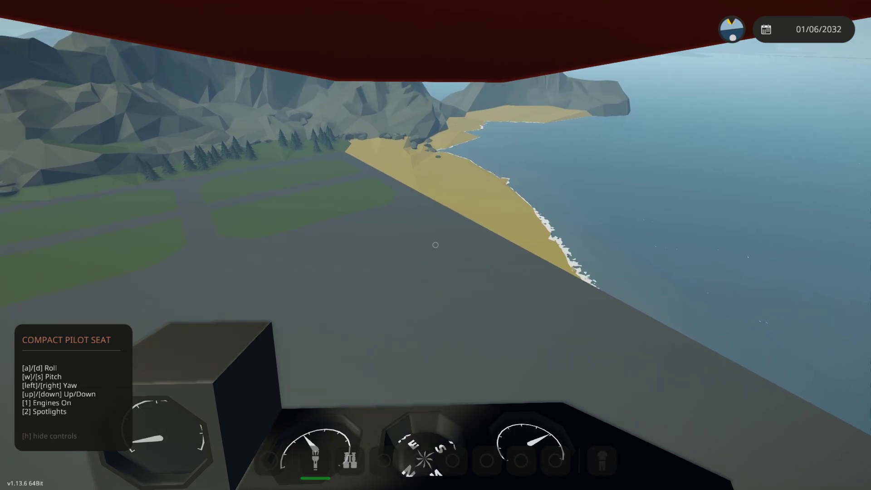
pyautogui.press('d')
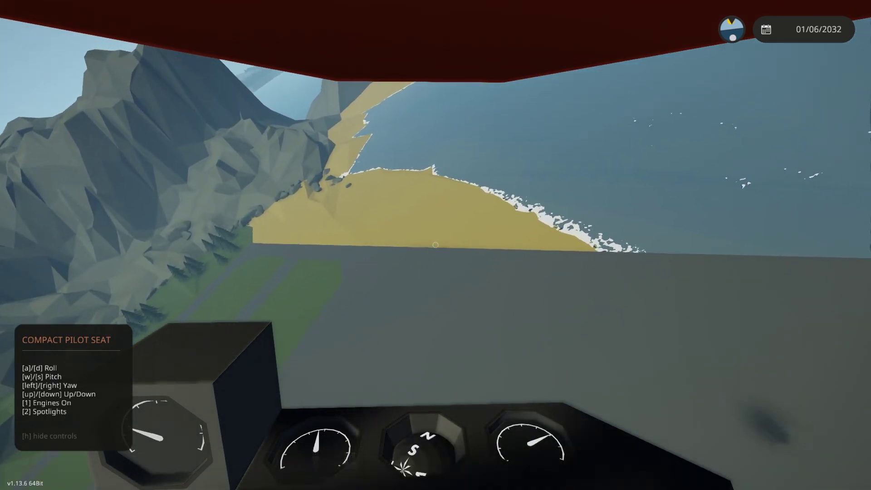
pyautogui.press('Tab')
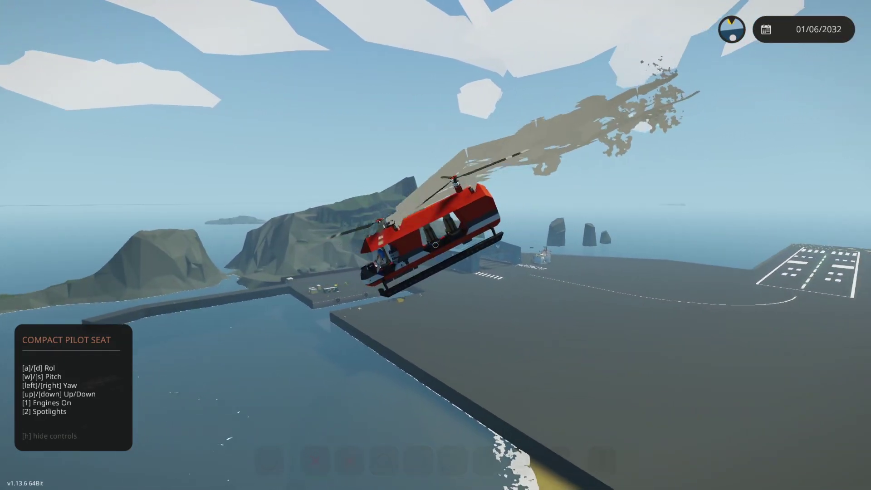
pyautogui.press('s')
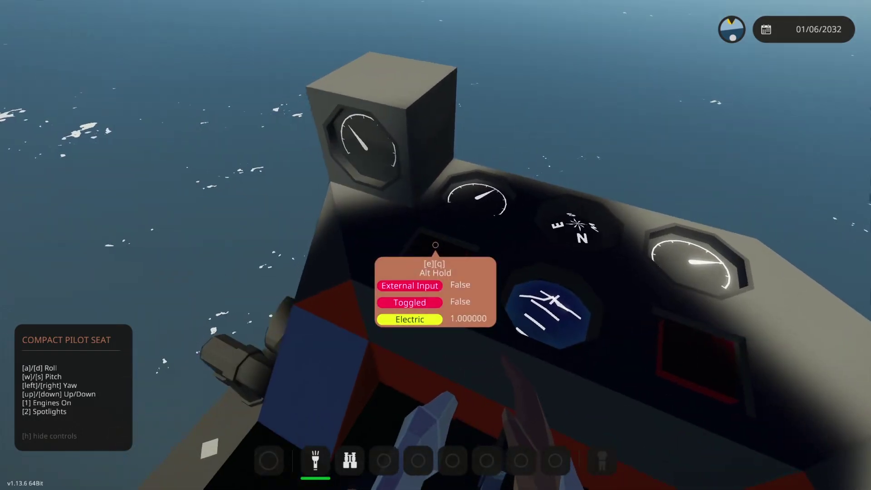
# Switch on Alt Hold at the dashboard and check the hover over the sea from the cockpit and from outside
pyautogui.press('q')
pyautogui.press('c')
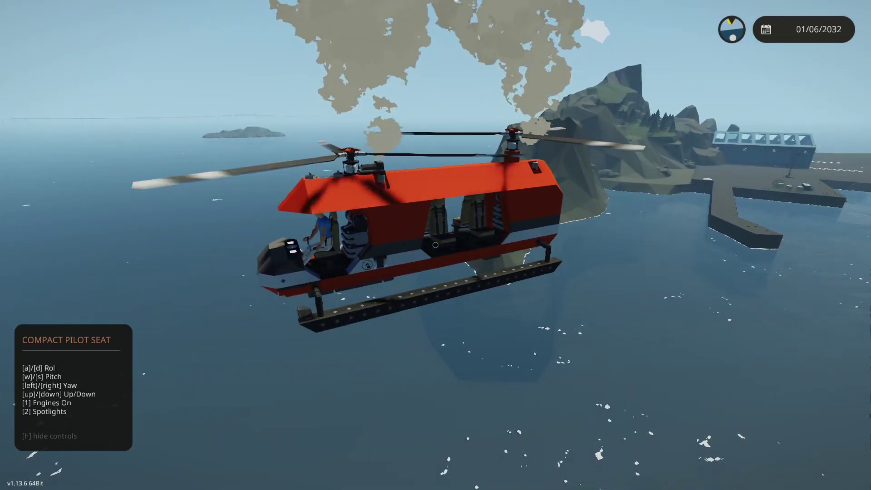
pyautogui.press('Tab')
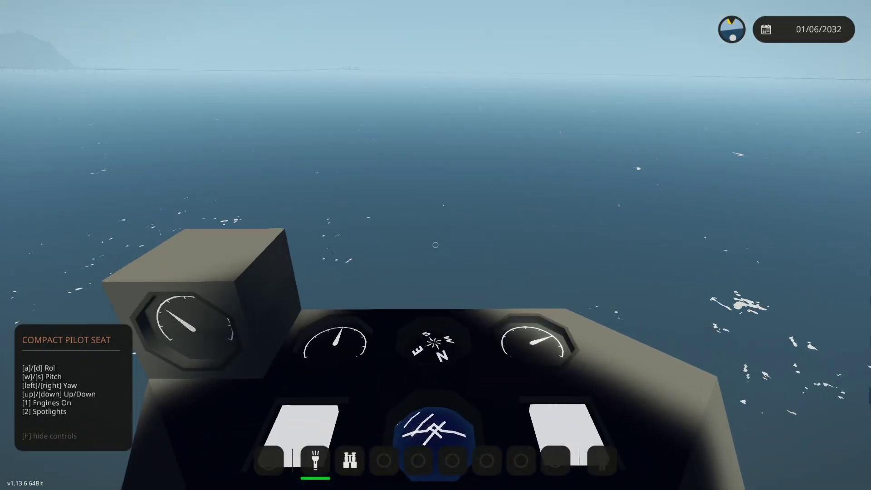
pyautogui.scroll(-5, 435, 245)
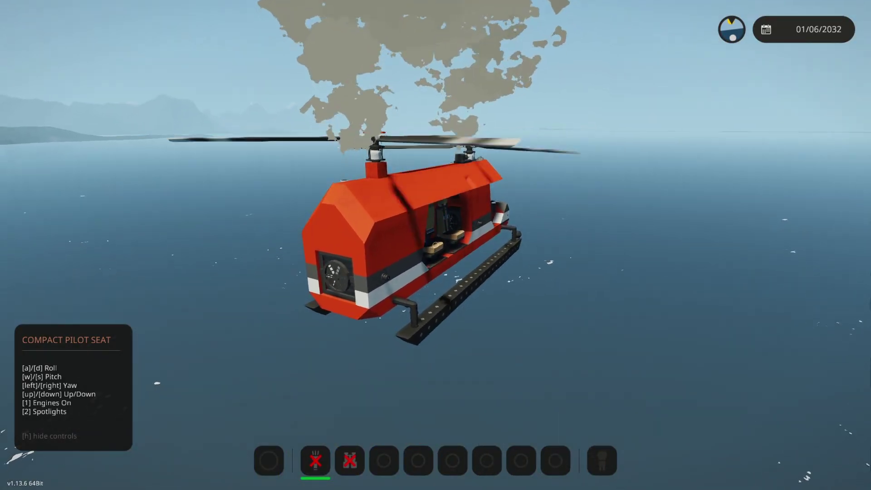
pyautogui.scroll(4, 435, 245)
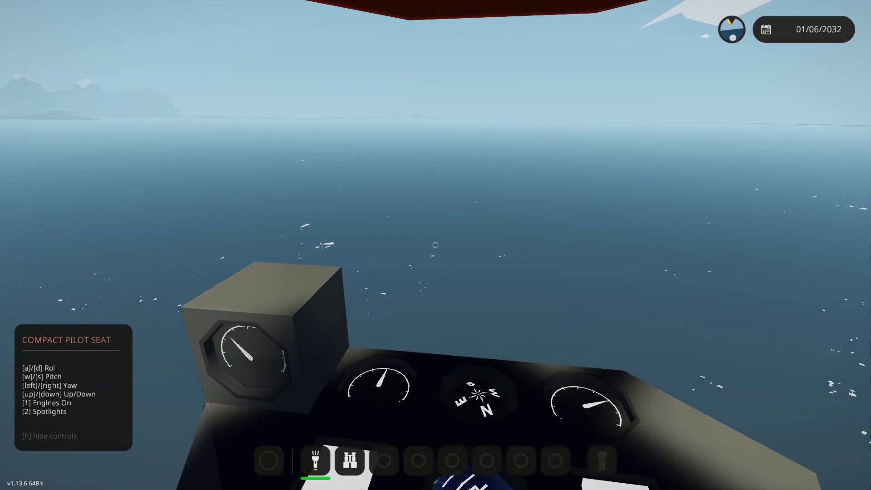
pyautogui.scroll(-5, 435, 245)
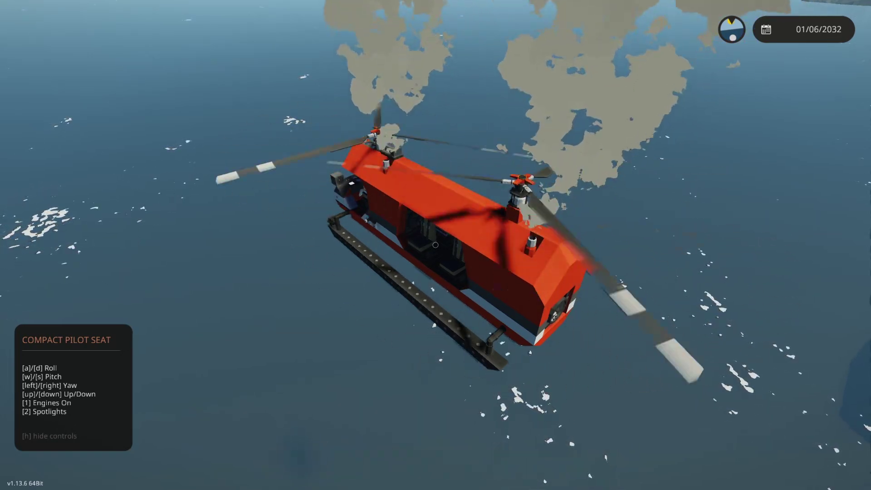
pyautogui.scroll(4, 435, 245)
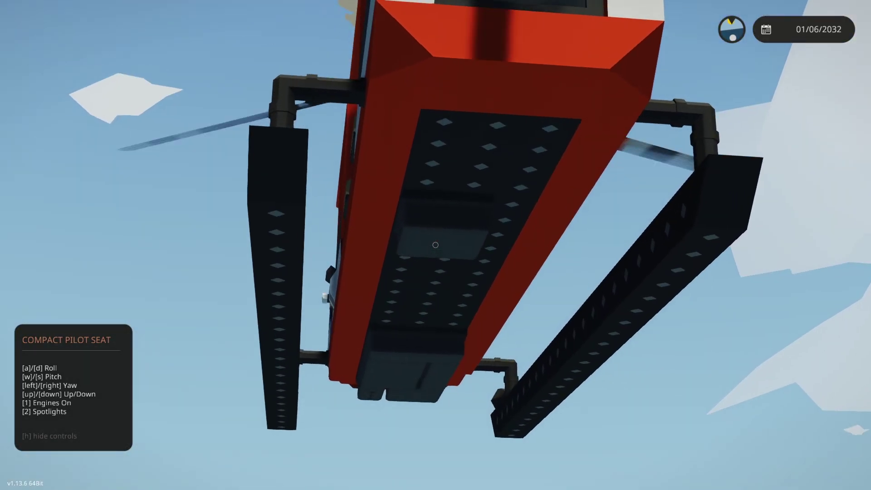